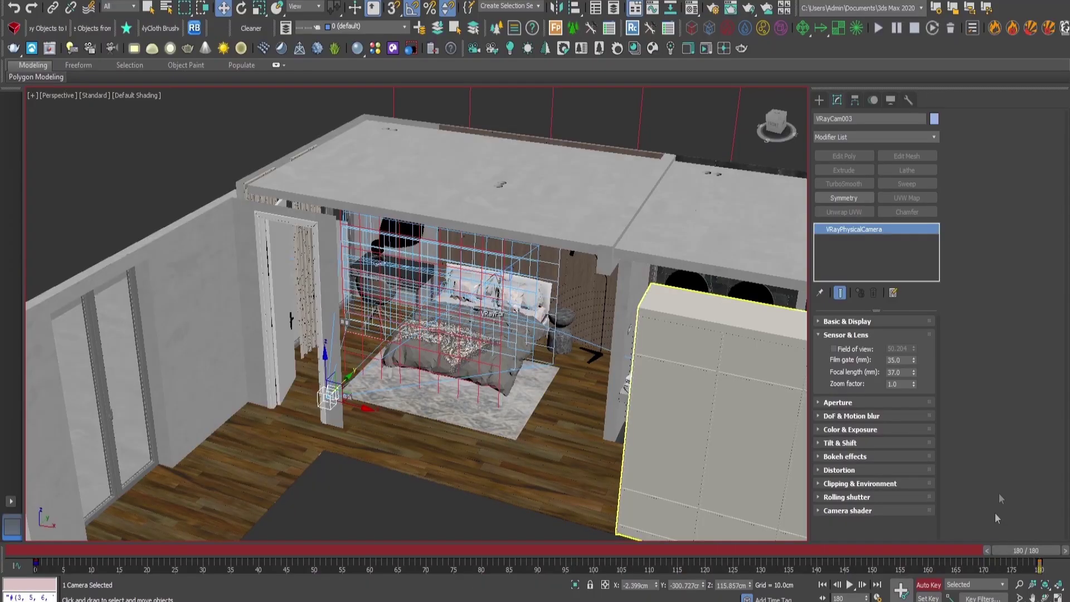
# Play VRayCam003's animation through the bedroom scene.
pyautogui.press('/')
# View the bedroom maximized through VRayCam003 and rewind to frame 0.
pyautogui.hotkey('alt', 'w')
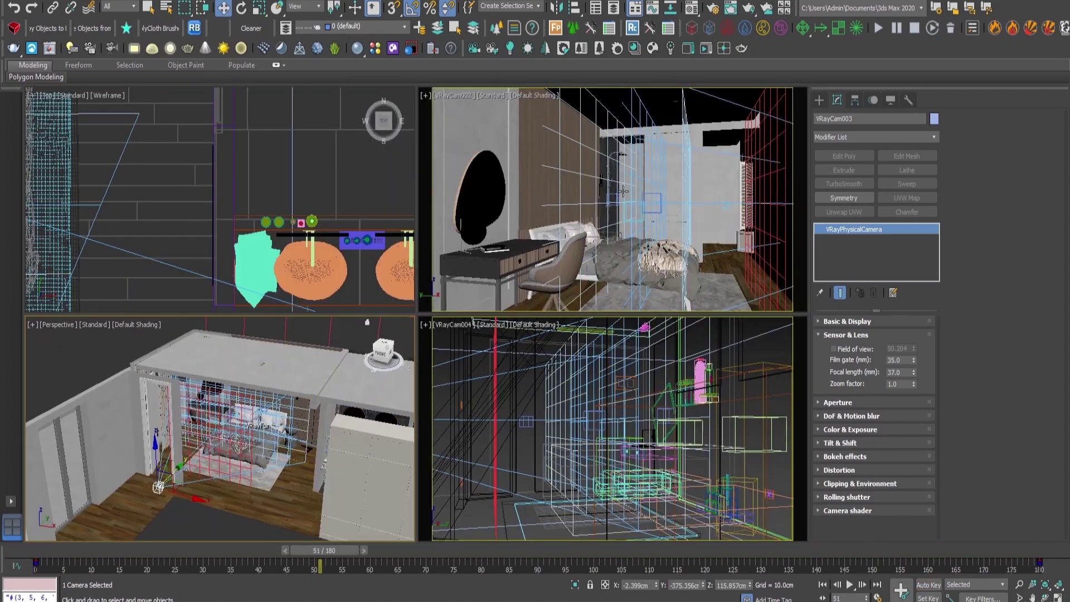
pyautogui.click(446, 95)
pyautogui.click(654, 134)
pyautogui.hotkey('alt', 'w')
pyautogui.moveTo(320, 550); pyautogui.dragTo(3, 549)
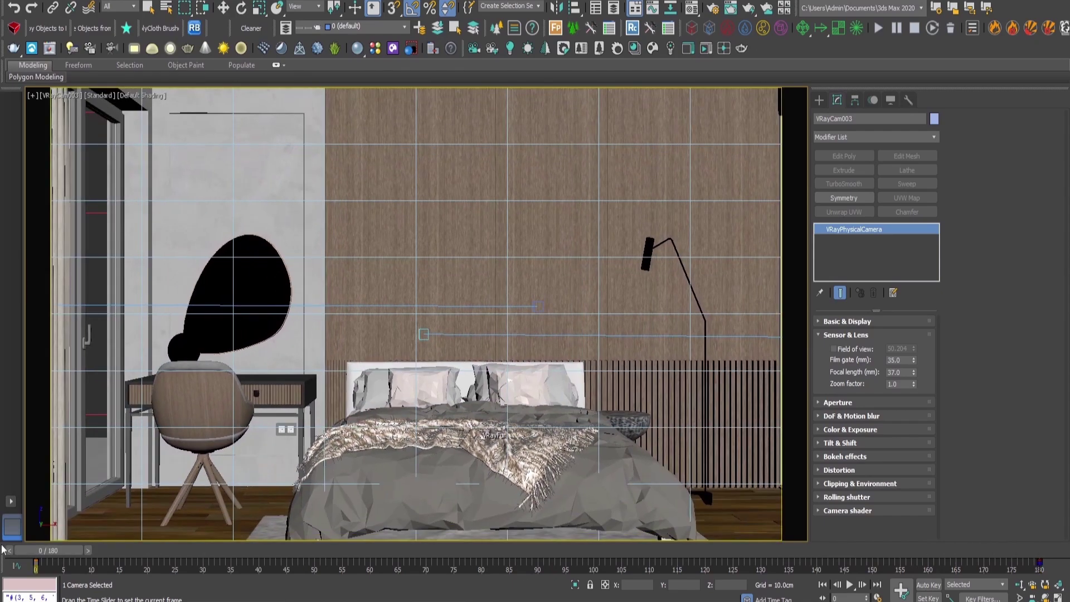
# Activate the Move tool and frame the bedroom in a maximized Top view.
pyautogui.hotkey('alt', 'w')
pyautogui.press('w')
pyautogui.hotkey('alt', 'w')
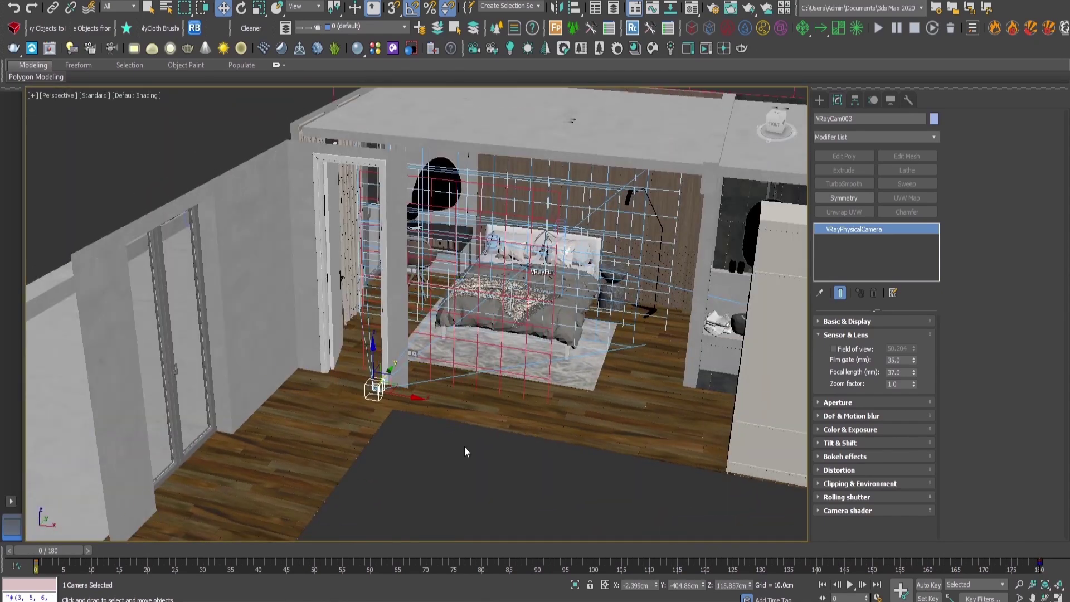
pyautogui.moveTo(464, 447); pyautogui.dragTo(405, 450, button='middle')
pyautogui.scroll(3, 439, 462)
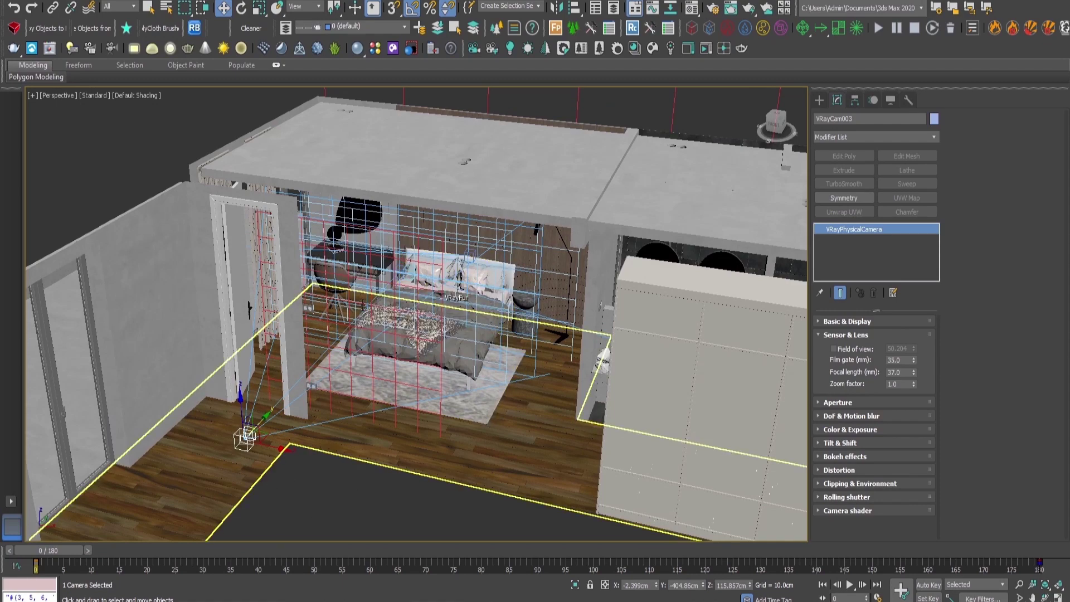
pyautogui.press('t')
pyautogui.scroll(2, 466, 255)
pyautogui.moveTo(466, 255); pyautogui.dragTo(177, 362, button='middle')
# With Auto Key on, move VRayCam002 closer to the bed at frame 180.
pyautogui.press('n')
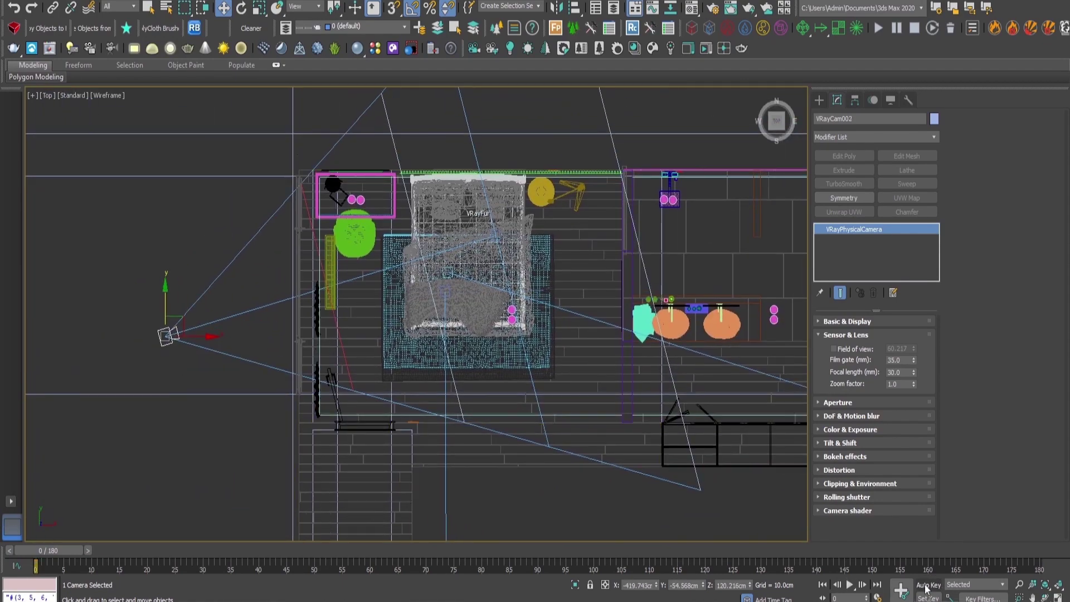
pyautogui.moveTo(53, 552); pyautogui.dragTo(1028, 550)
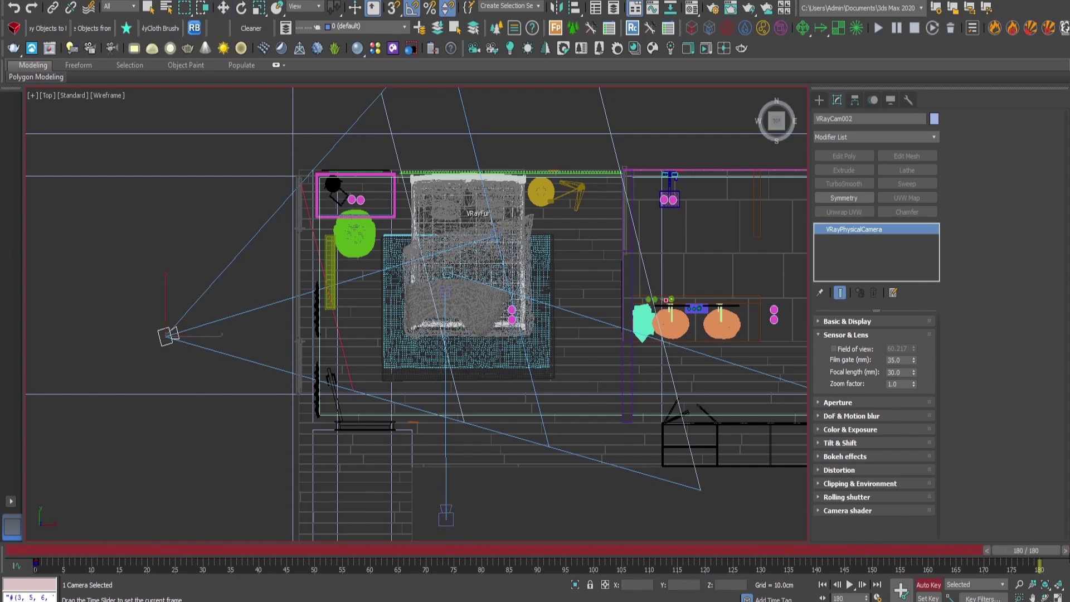
pyautogui.moveTo(175, 322); pyautogui.dragTo(267, 266)
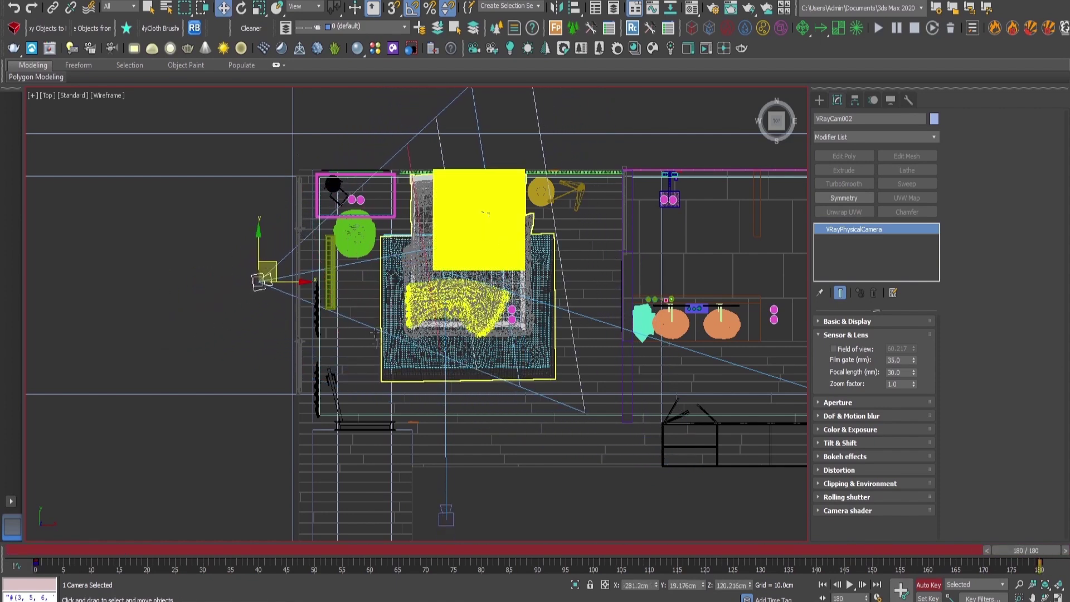
# Show VRayCam002 in the upper-right view, move its target to re-aim it, then play.
pyautogui.hotkey('alt', 'w')
pyautogui.click(448, 95)
pyautogui.moveTo(513, 105)
pyautogui.click(658, 128)
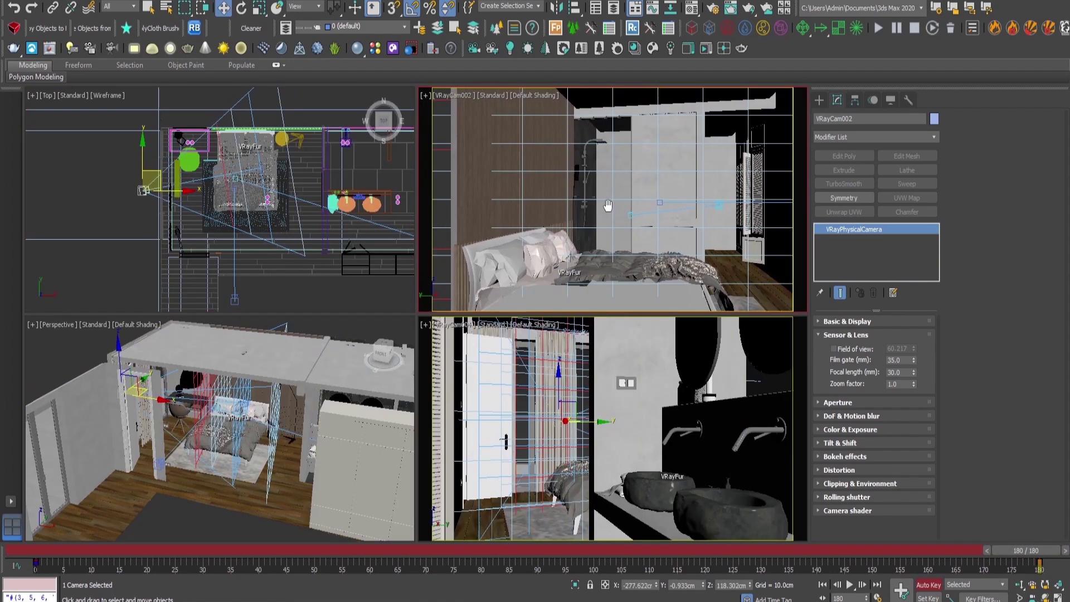
pyautogui.click(452, 95)
pyautogui.click(485, 340)
pyautogui.moveTo(619, 193); pyautogui.dragTo(596, 206)
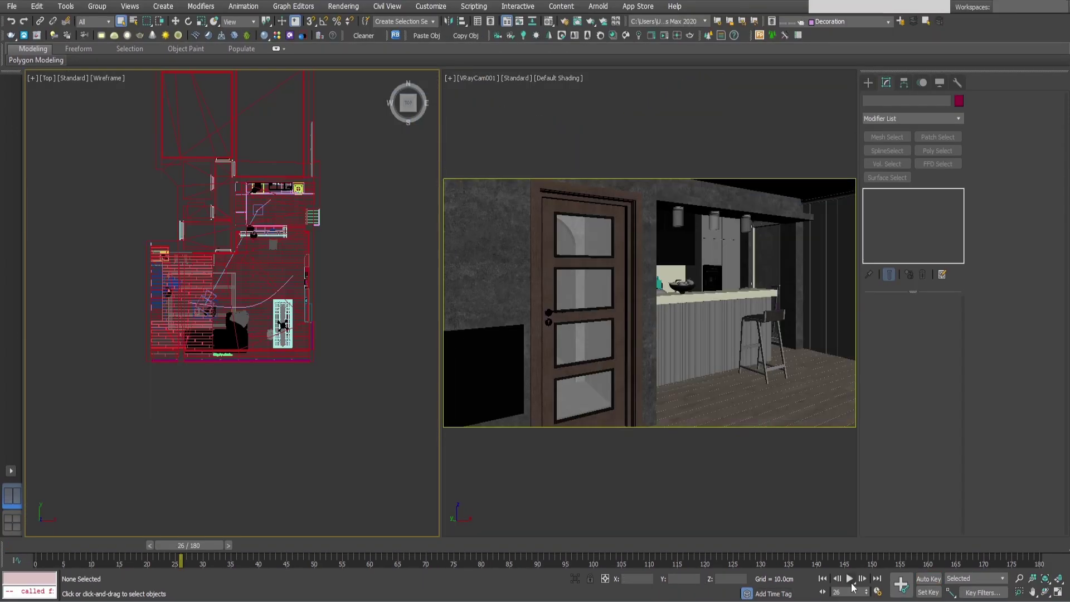
pyautogui.click(849, 579)
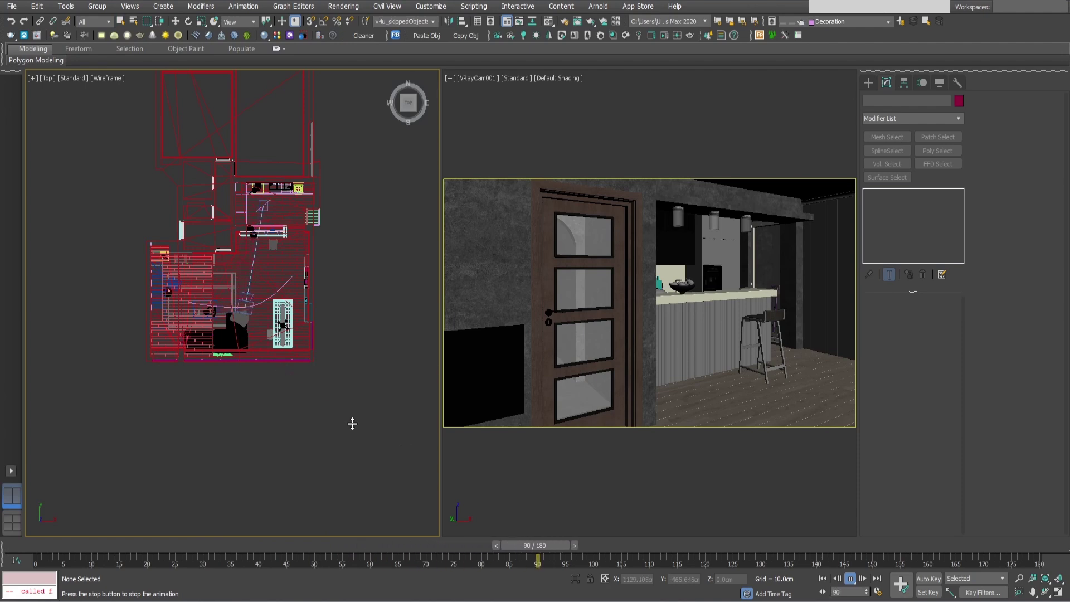
# Play VRayCam001's kitchen fly-through, stop it, and scrub back to frame 0.
pyautogui.middleClick(705, 501)
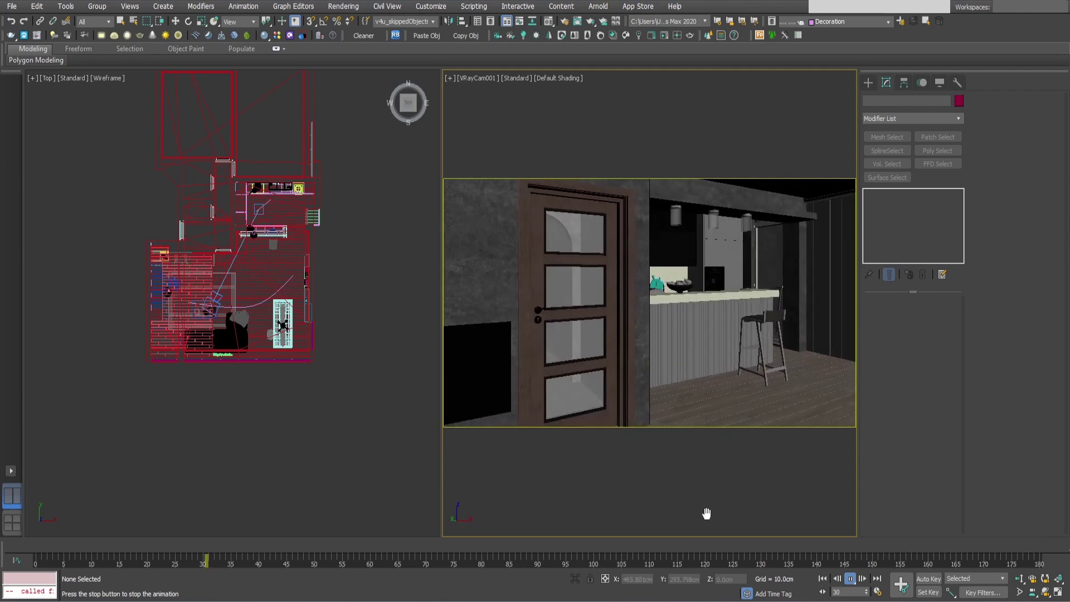
pyautogui.click(849, 579)
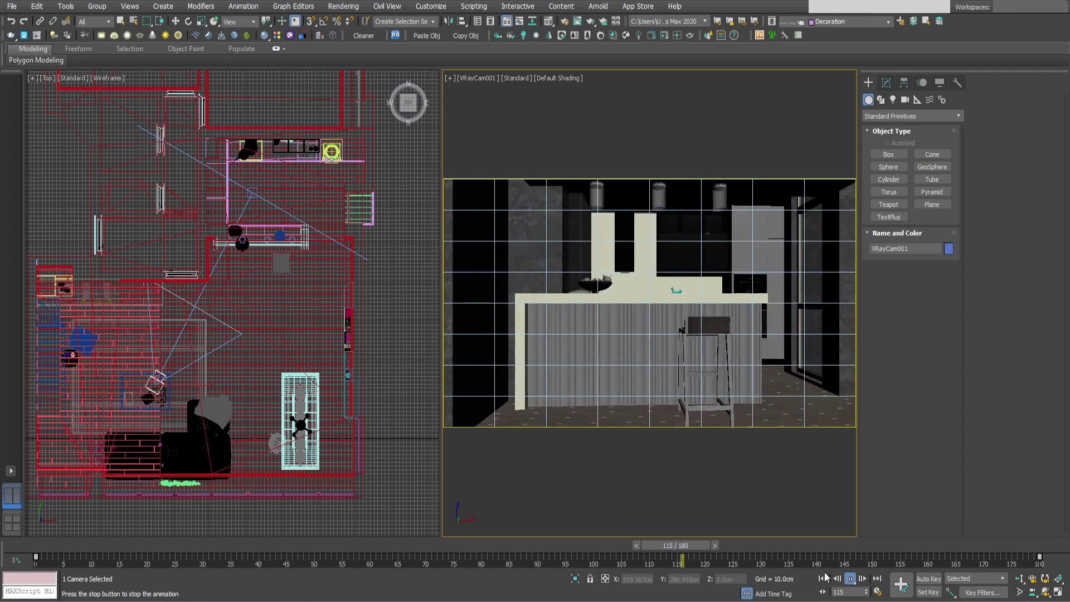
pyautogui.moveTo(764, 545); pyautogui.dragTo(22, 558)
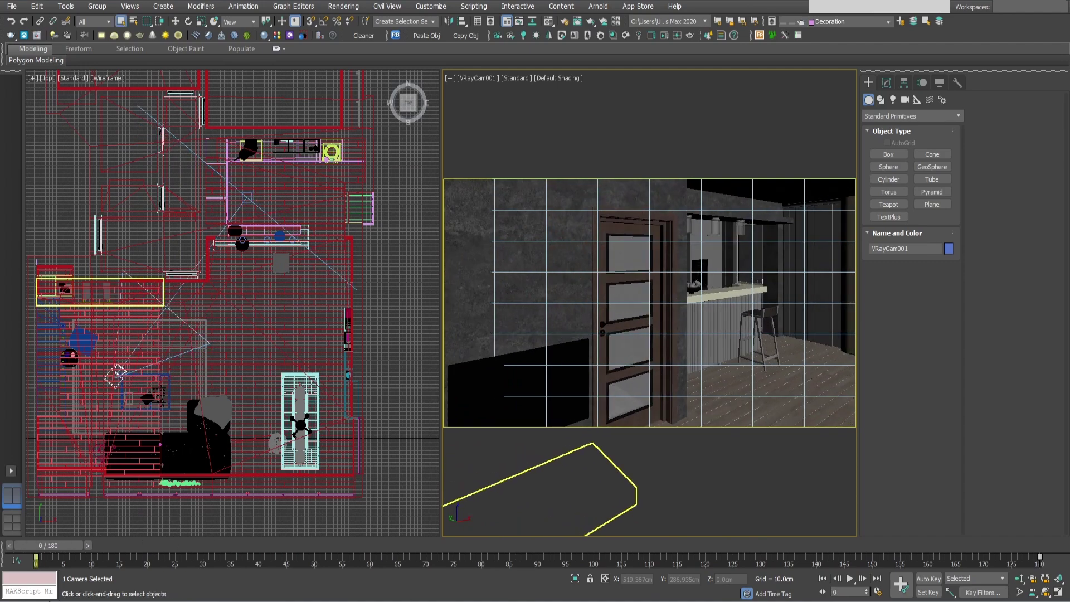
# Review the ScriptSpot page offering ue4_camera_tool_v102.zip, then minimize Chrome.
pyautogui.moveTo(633, 599)
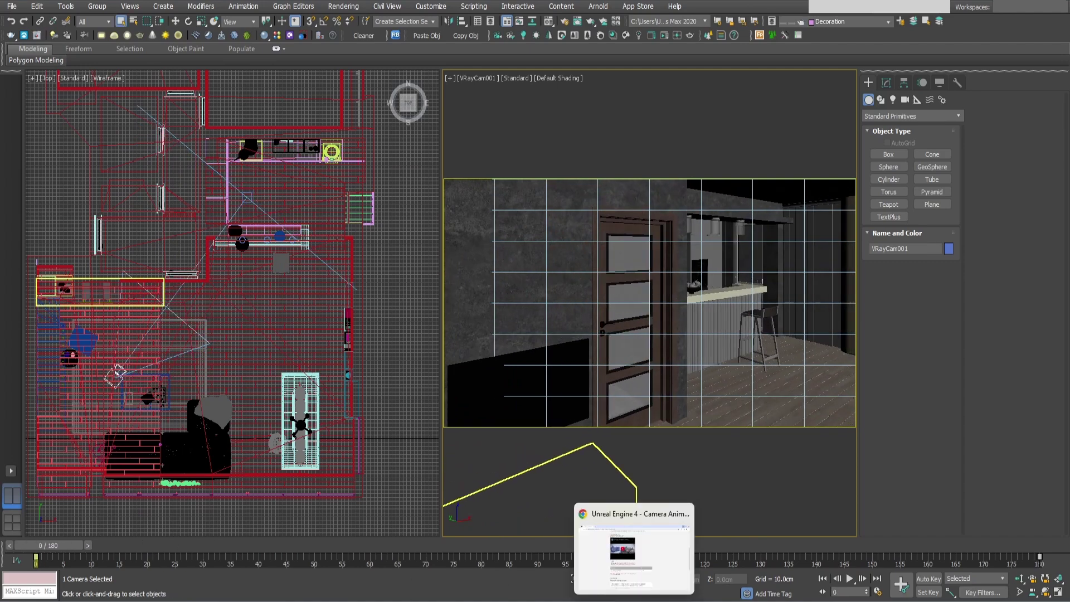
pyautogui.click(633, 552)
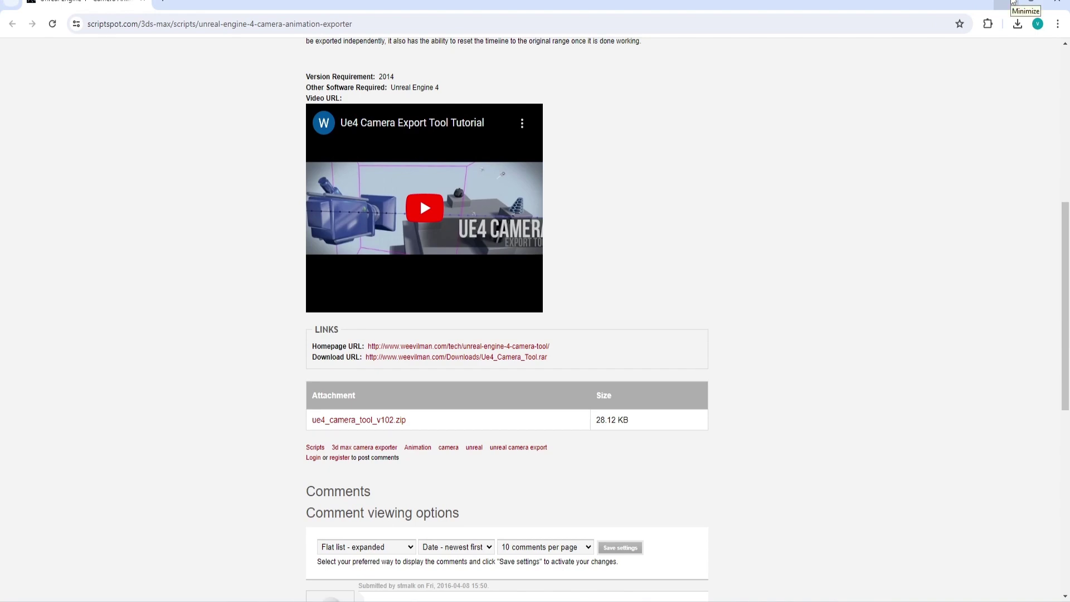
pyautogui.click(1013, 2)
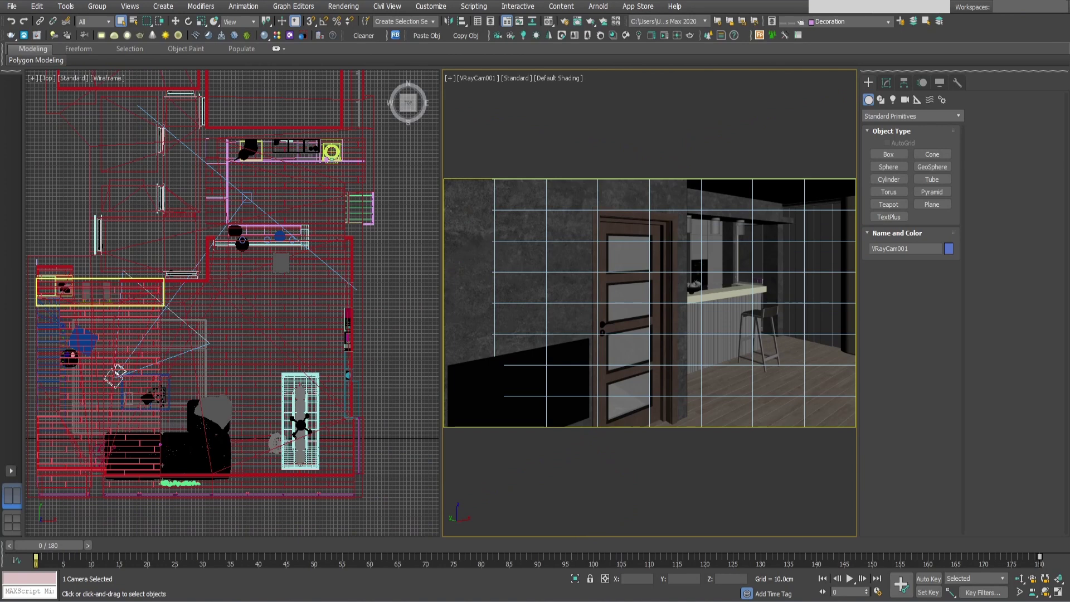
# Drop WeevilTools-UE4_CamTool.mcr from MacroScripts into the Top view, then minimize Explorer.
pyautogui.hotkey('alt', 'Tab')
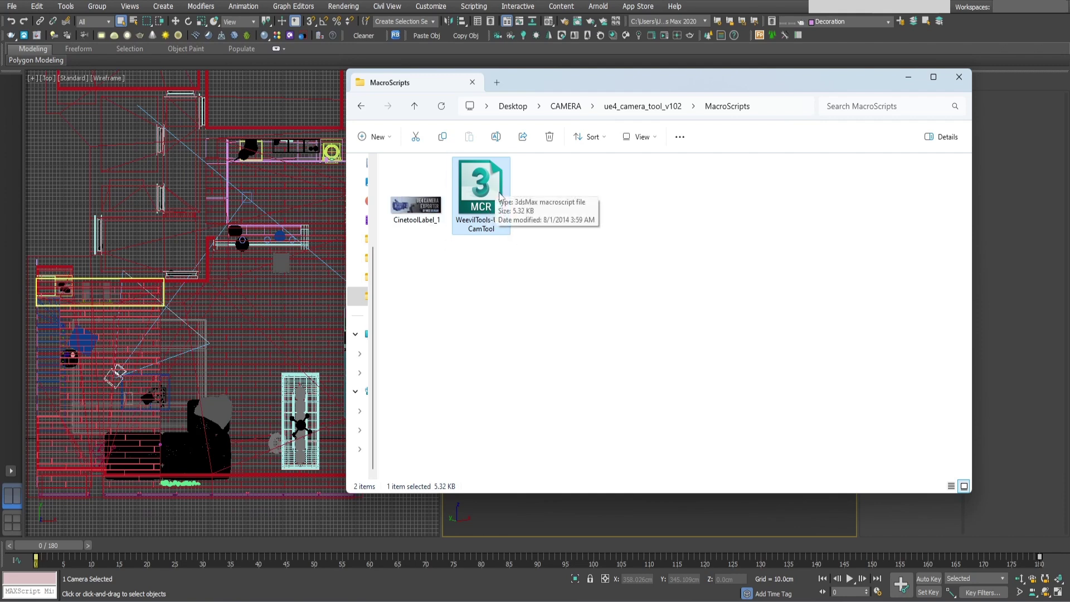
pyautogui.moveTo(482, 195); pyautogui.dragTo(250, 215)
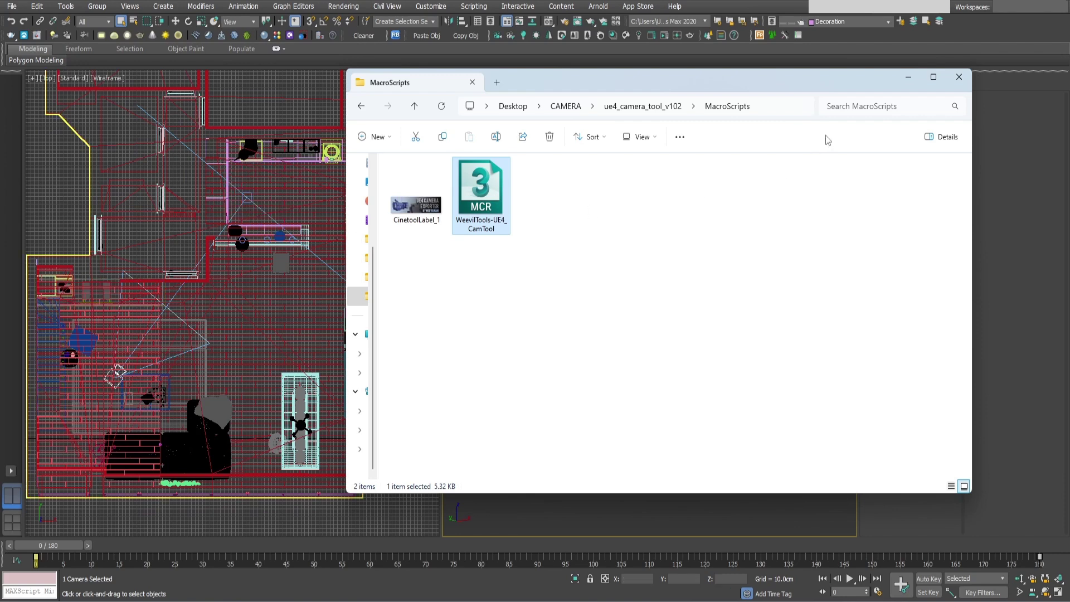
pyautogui.click(909, 82)
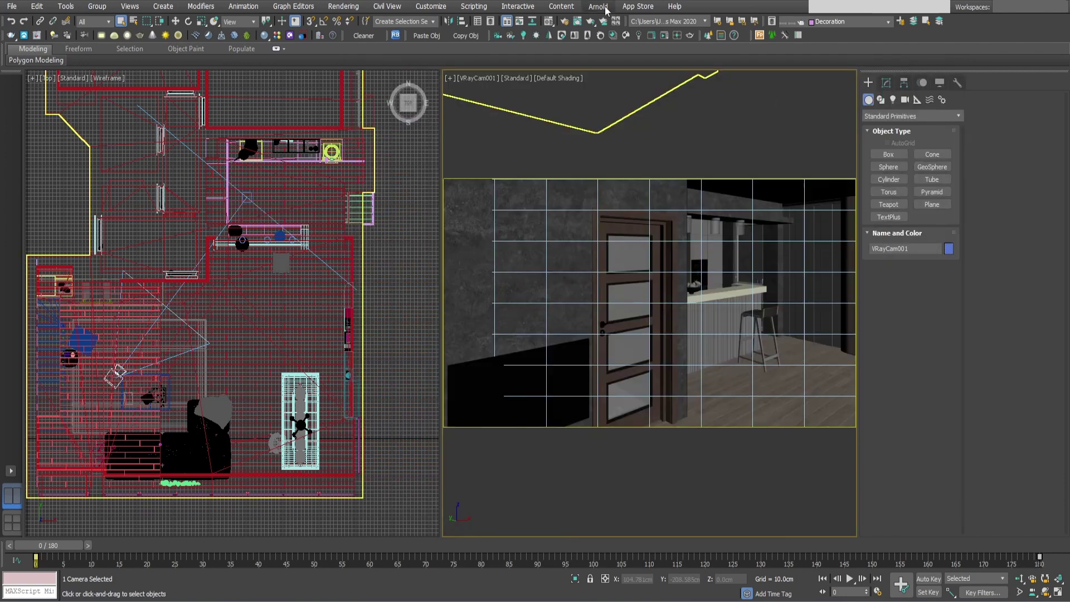
pyautogui.rightClick(853, 42)
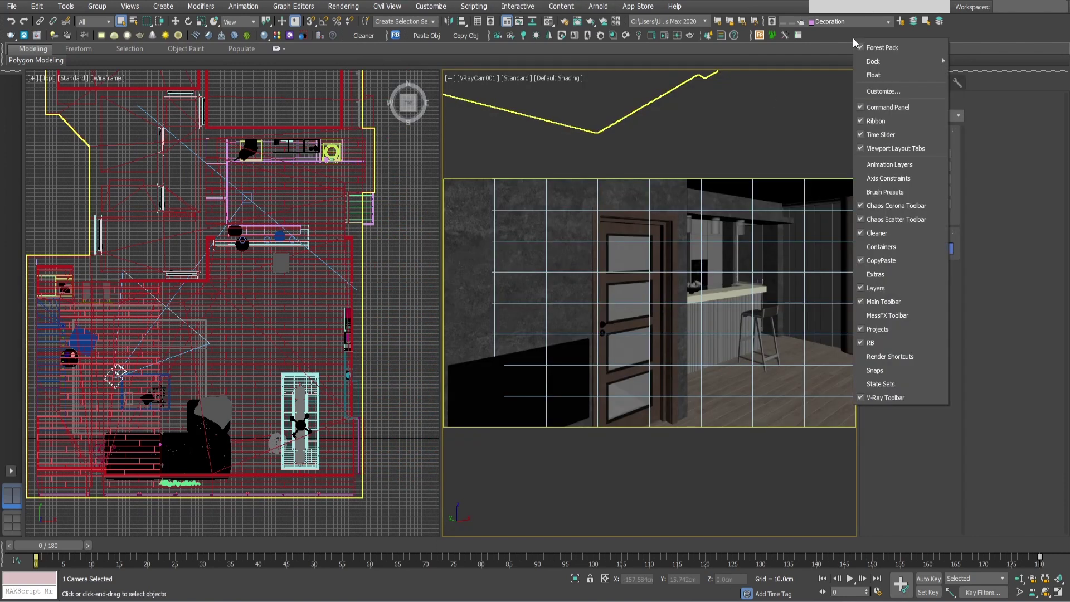
pyautogui.click(886, 91)
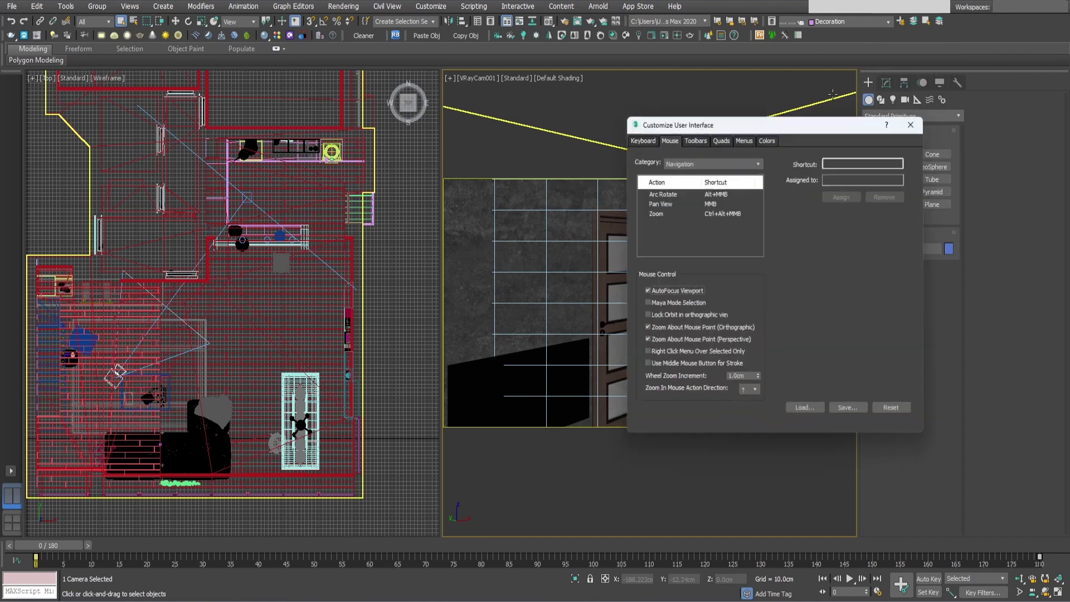
pyautogui.click(686, 136)
pyautogui.click(684, 177)
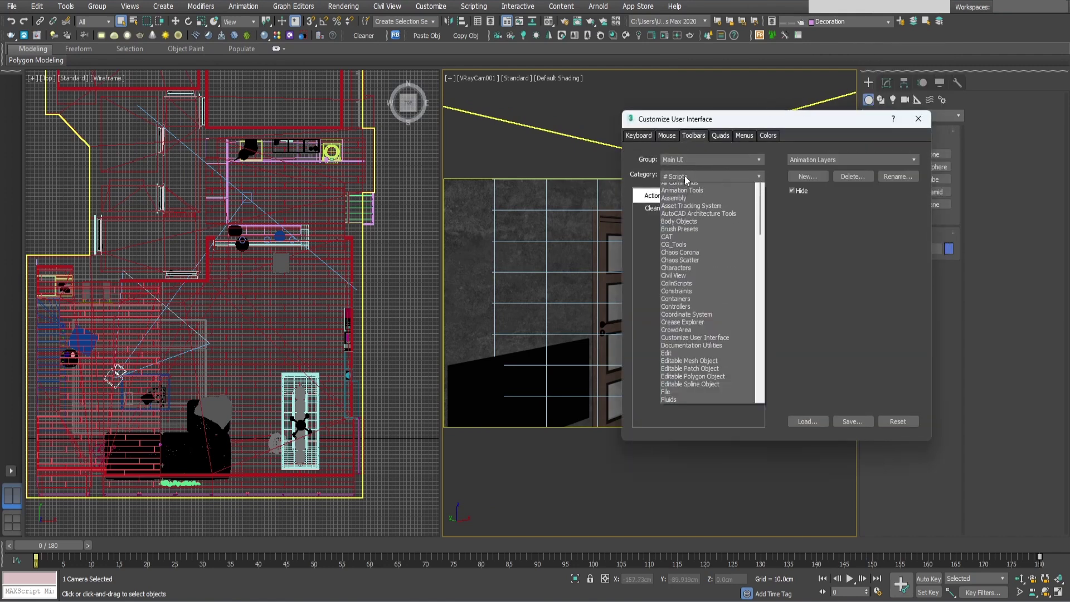
pyautogui.moveTo(762, 221); pyautogui.dragTo(773, 387)
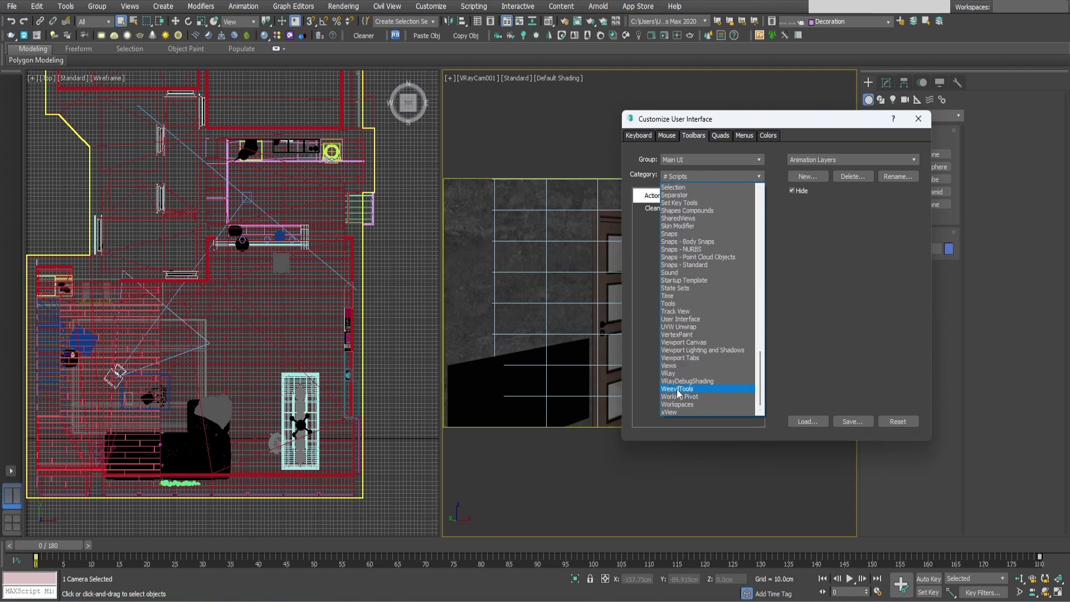
pyautogui.click(677, 389)
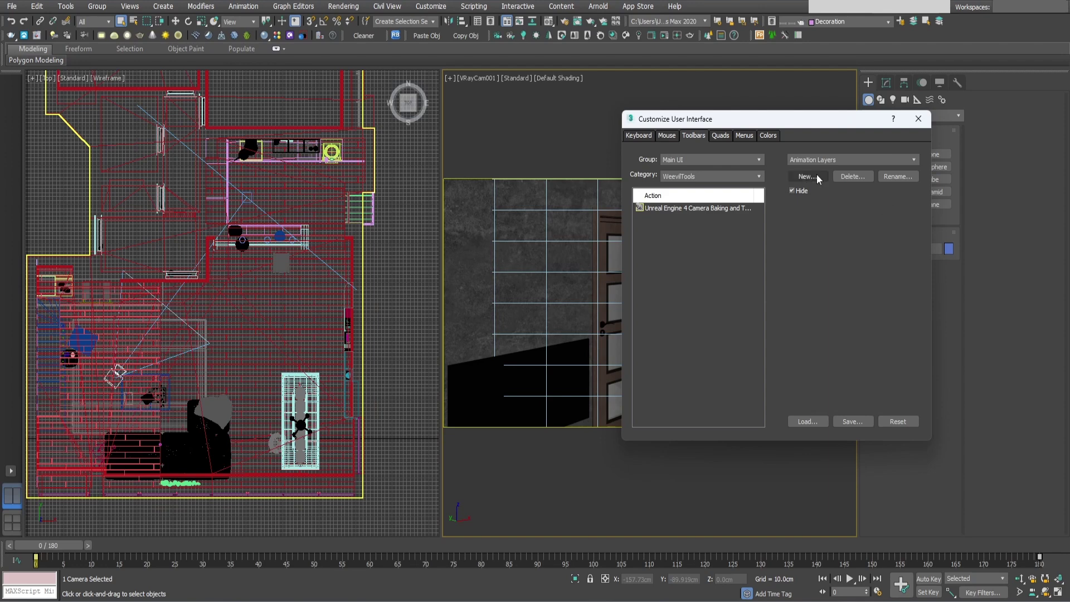
pyautogui.click(921, 126)
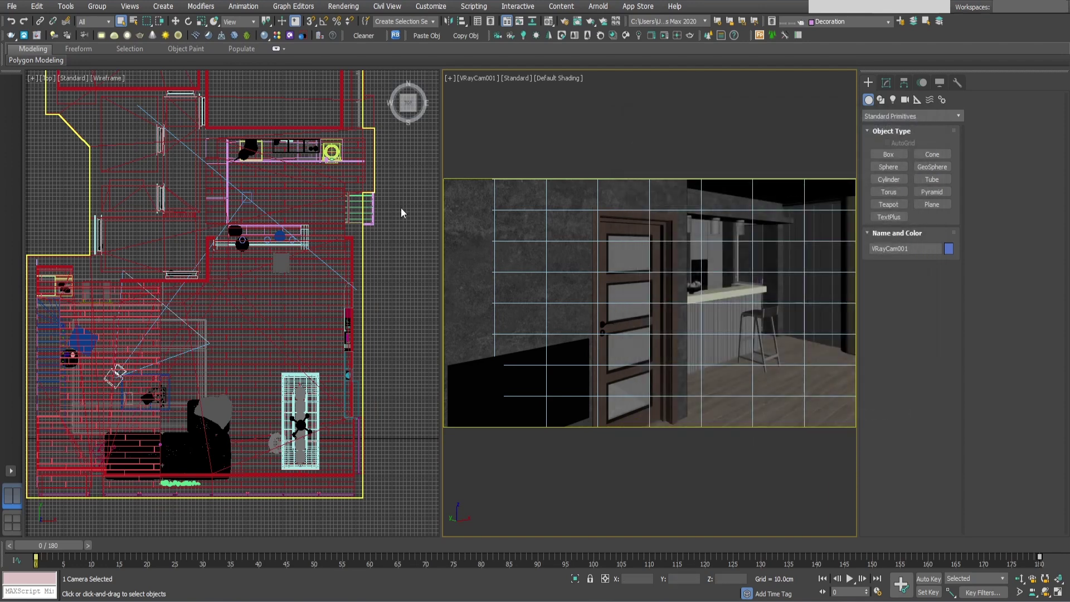
# Launch the Unreal Engine 4 camera exporter through the X action search 'unre'.
pyautogui.moveTo(405, 205); pyautogui.dragTo(336, 261, button='middle')
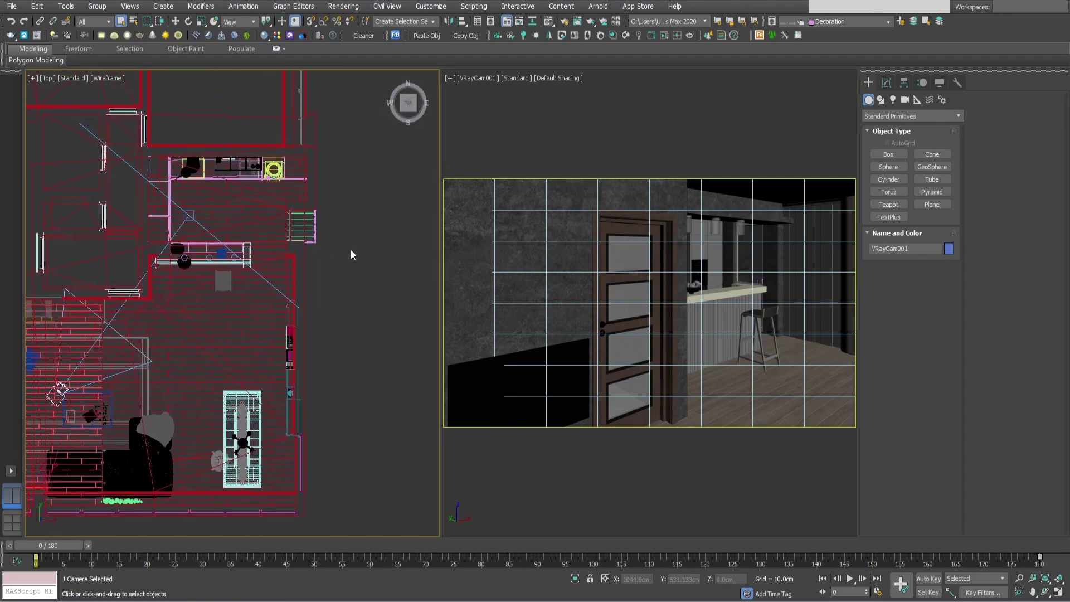
pyautogui.press('x')
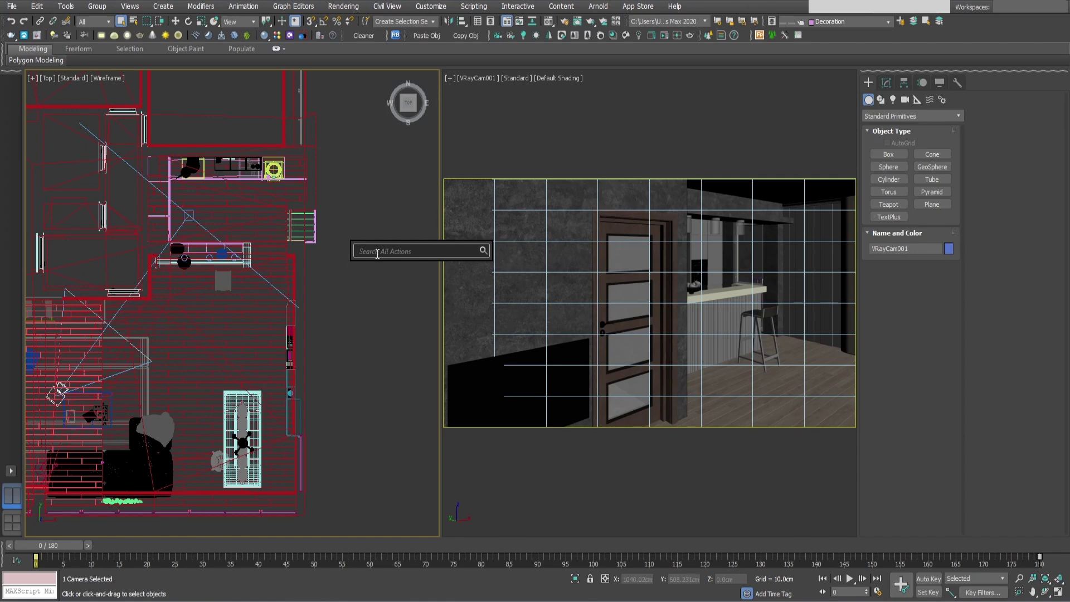
pyautogui.write('unre')
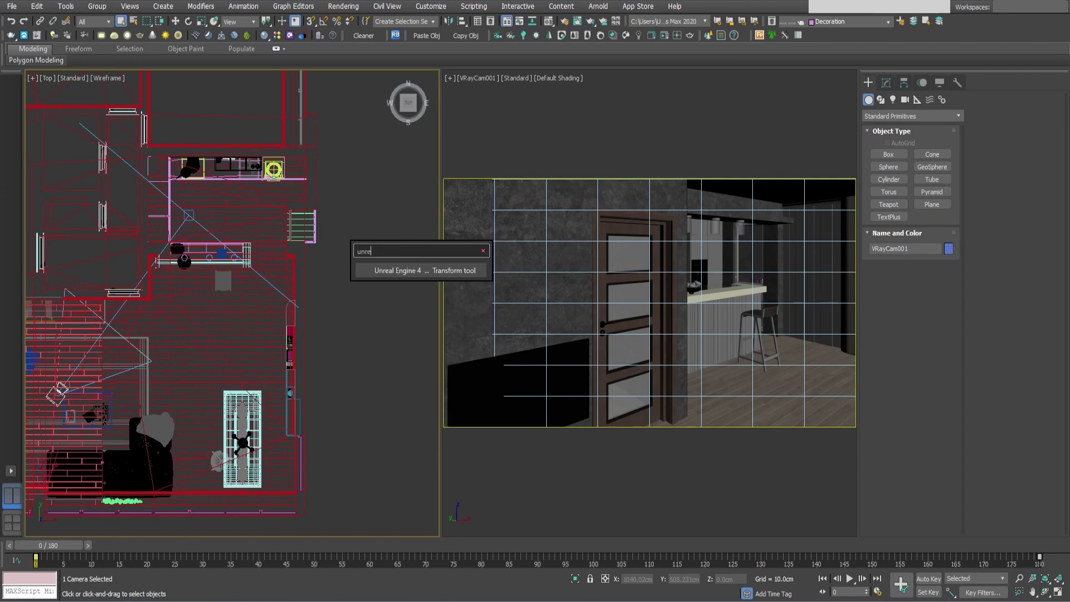
pyautogui.click(412, 277)
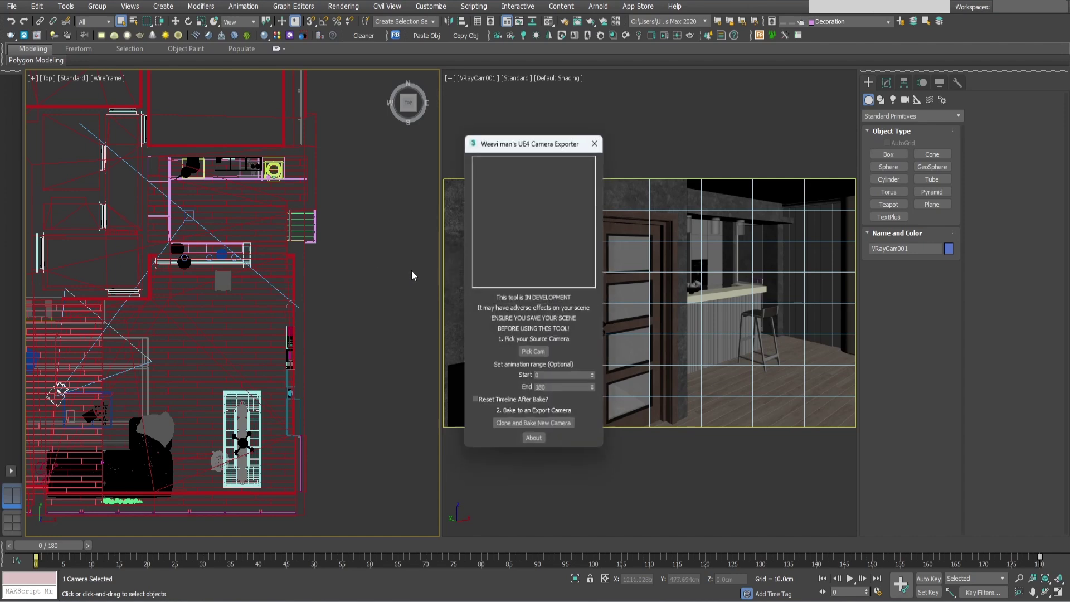
# Pick VRayCam001 as the source and bake it into VRayCam001_Ue4_Baked.
pyautogui.scroll(-2, 323, 278)
pyautogui.scroll(1, 295, 314)
pyautogui.scroll(-1, 296, 321)
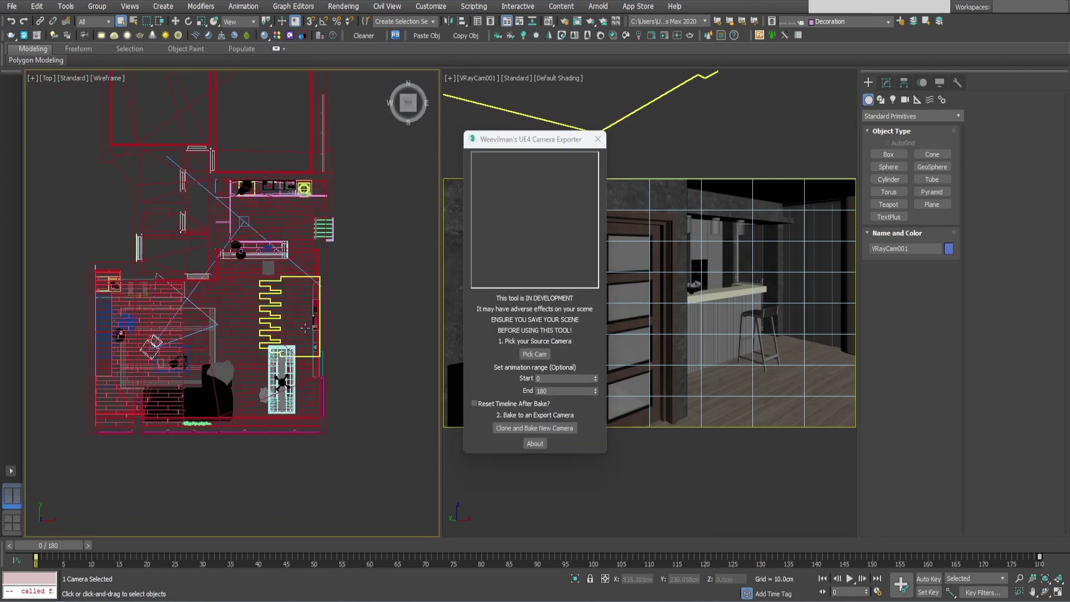
pyautogui.click(532, 354)
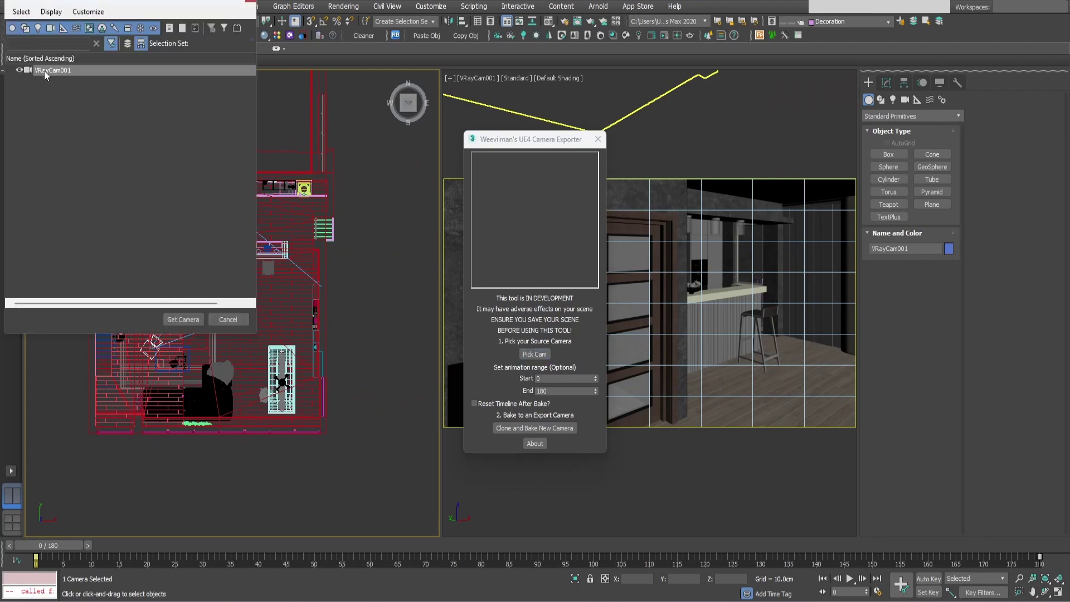
pyautogui.click(188, 319)
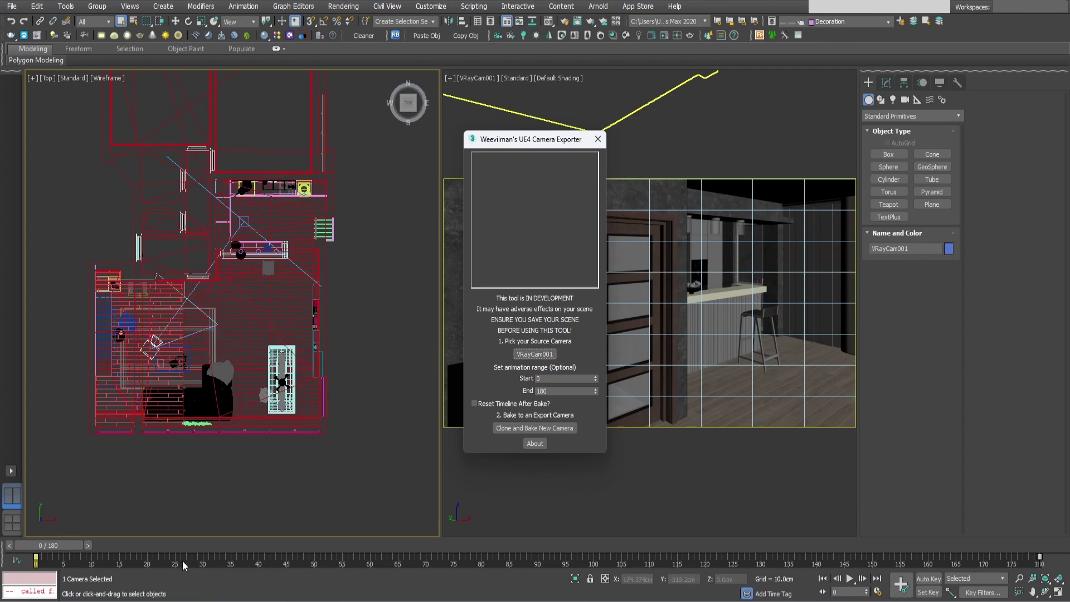
pyautogui.click(515, 430)
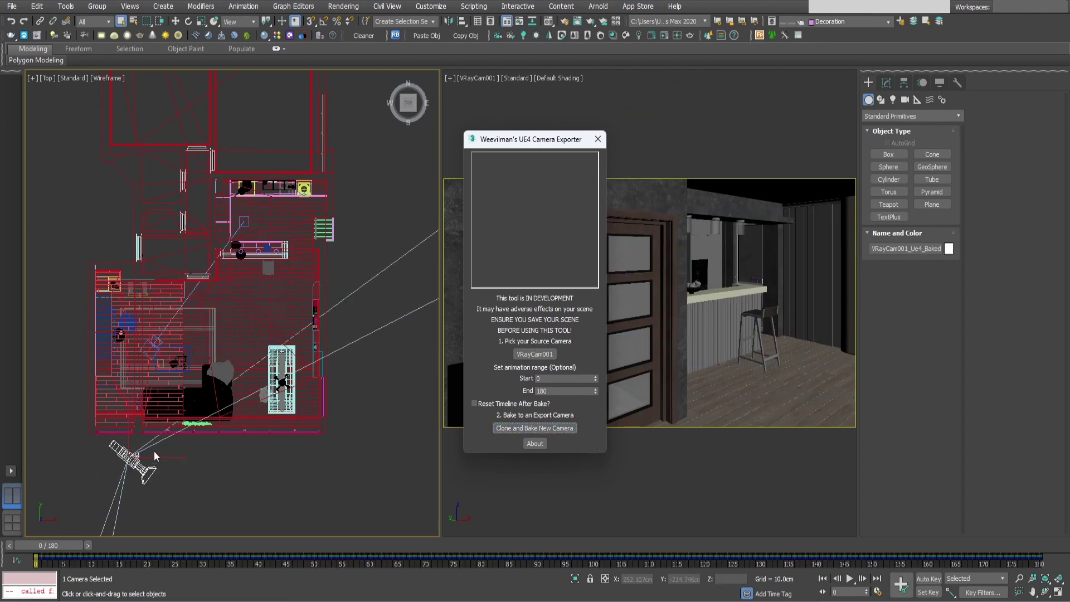
# Scrub to preview the baked camera's motion, rewind, and close the UE4 Camera Exporter.
pyautogui.moveTo(223, 461); pyautogui.dragTo(239, 400, button='middle')
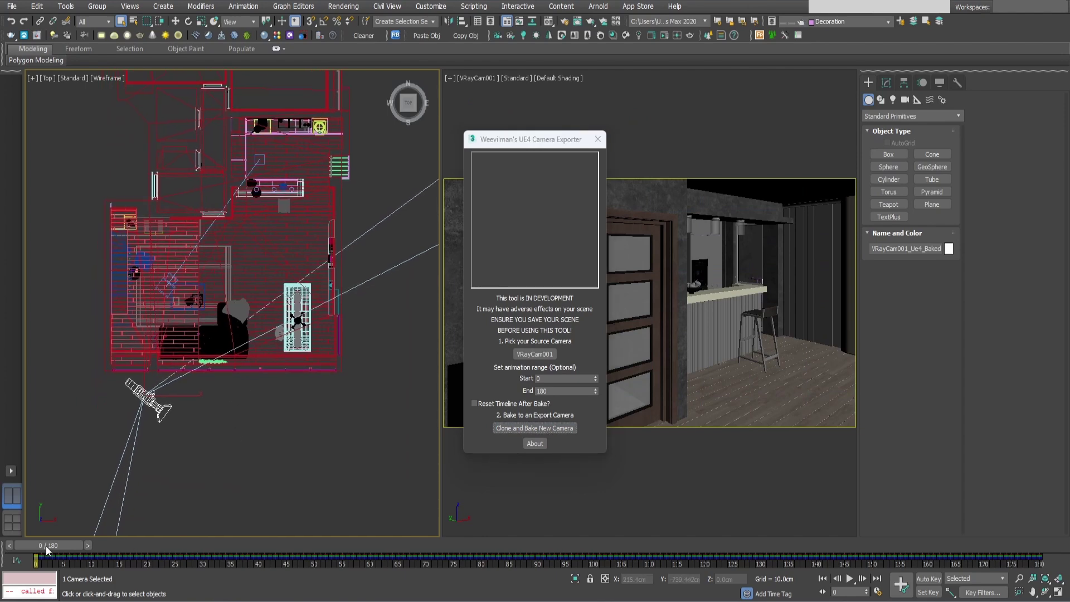
pyautogui.moveTo(47, 550); pyautogui.dragTo(700, 556)
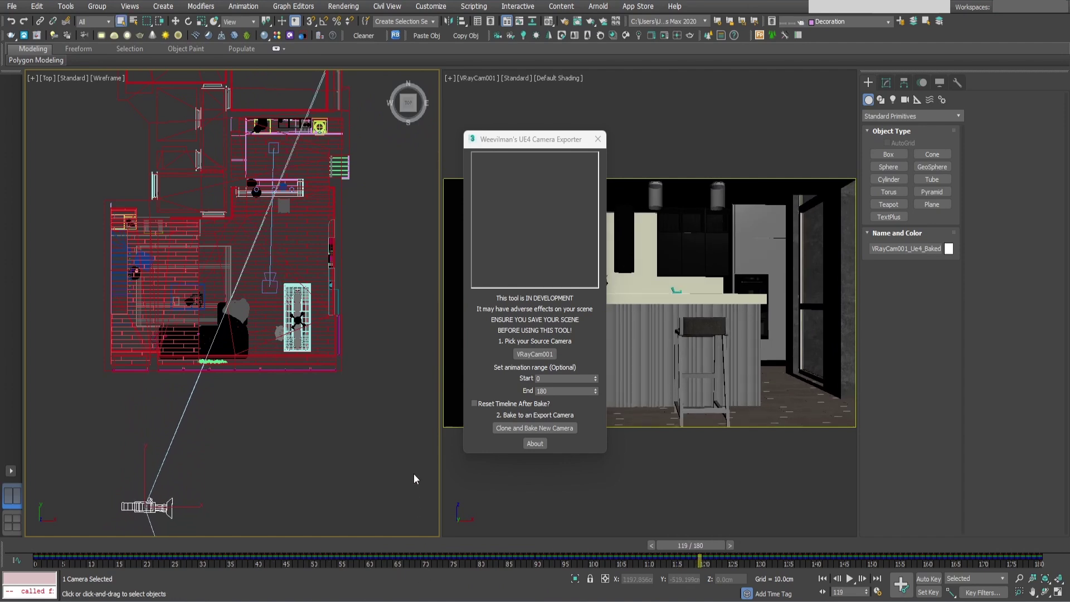
pyautogui.moveTo(699, 551); pyautogui.dragTo(254, 523)
pyautogui.click(598, 139)
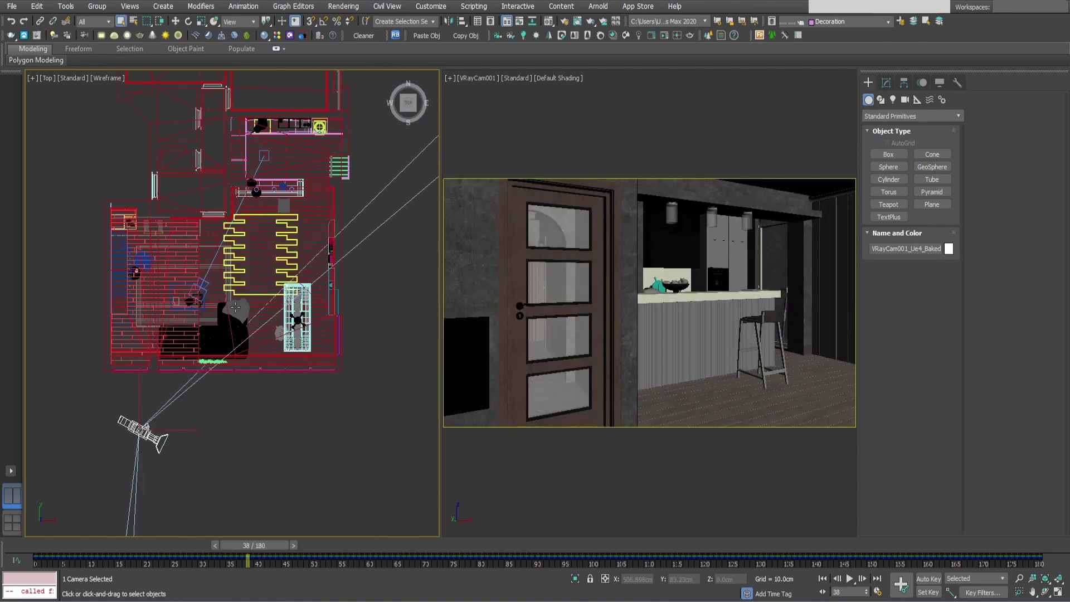
pyautogui.scroll(-3, 241, 397)
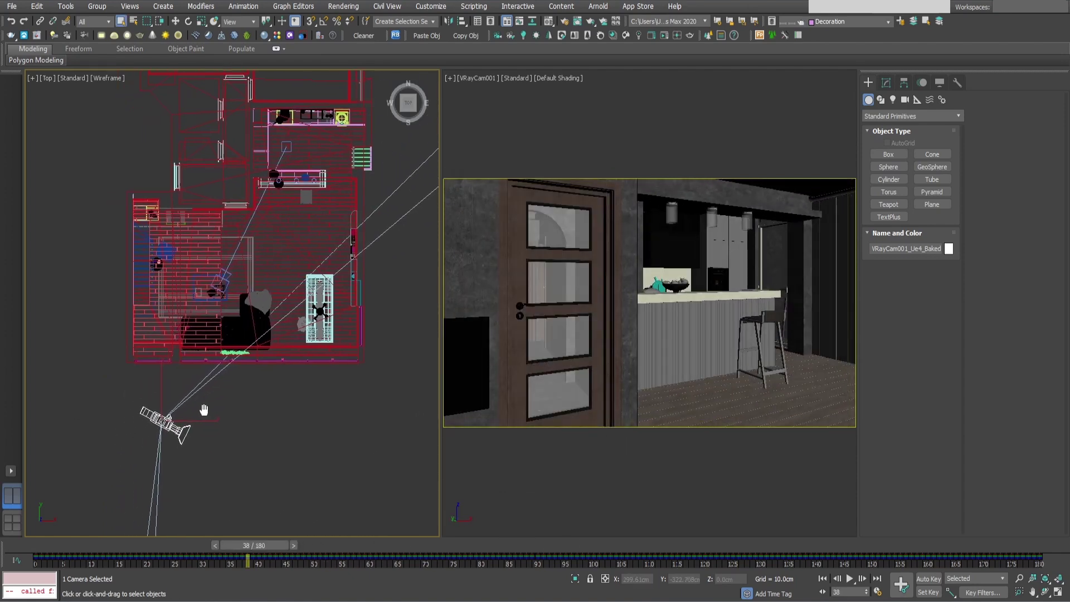
pyautogui.moveTo(177, 356); pyautogui.dragTo(219, 368, button='middle')
# Export the selected baked camera as CameraExported into the Desktop CAMERA folder.
pyautogui.click(11, 6)
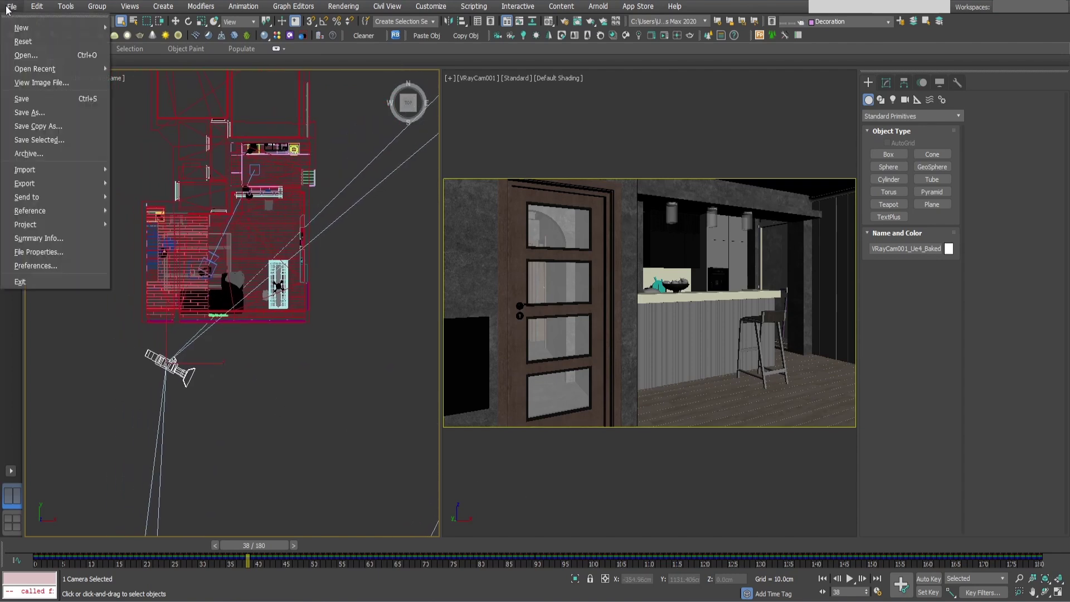
pyautogui.moveTo(92, 182)
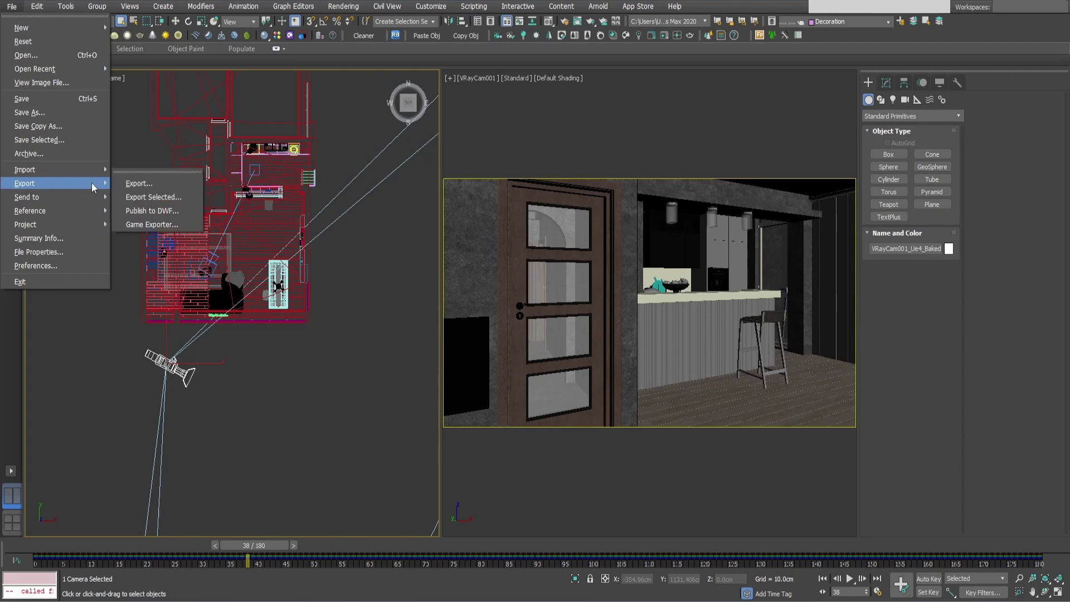
pyautogui.click(156, 197)
pyautogui.click(30, 186)
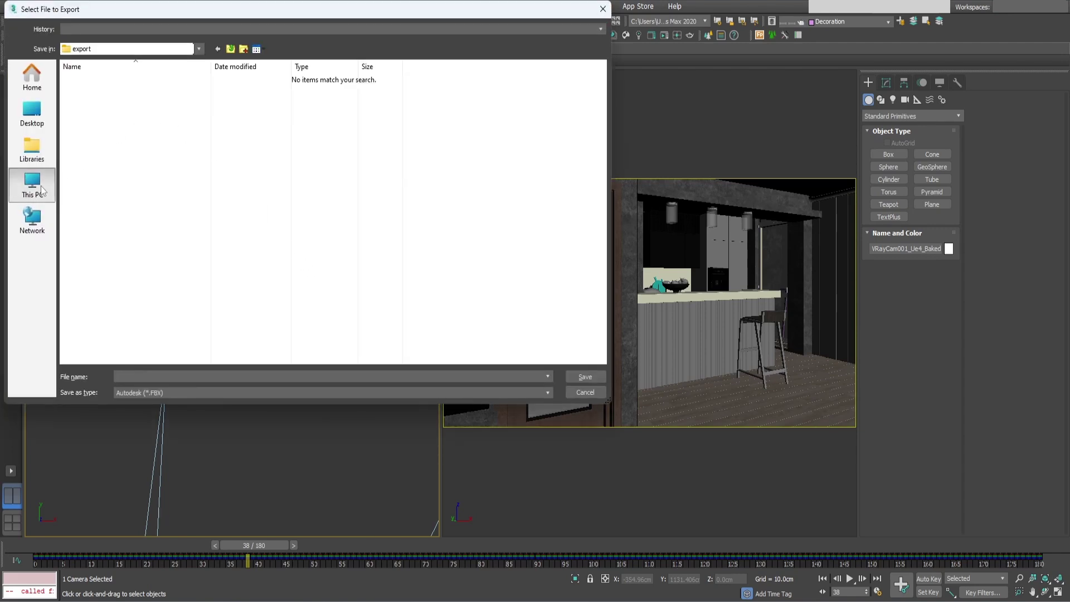
pyautogui.click(33, 113)
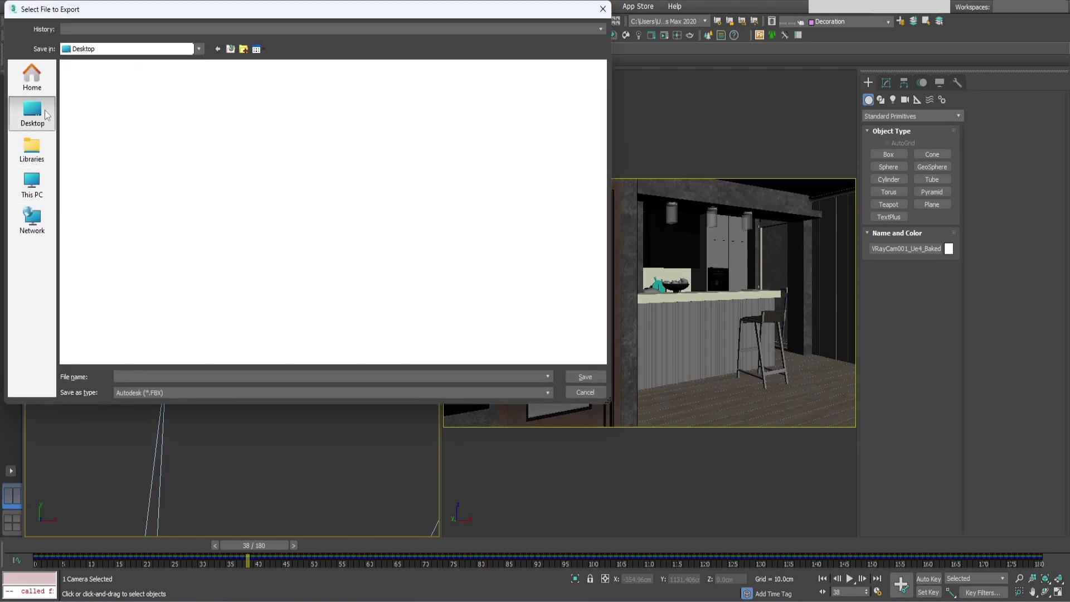
pyautogui.click(98, 174)
pyautogui.doubleClick(98, 174)
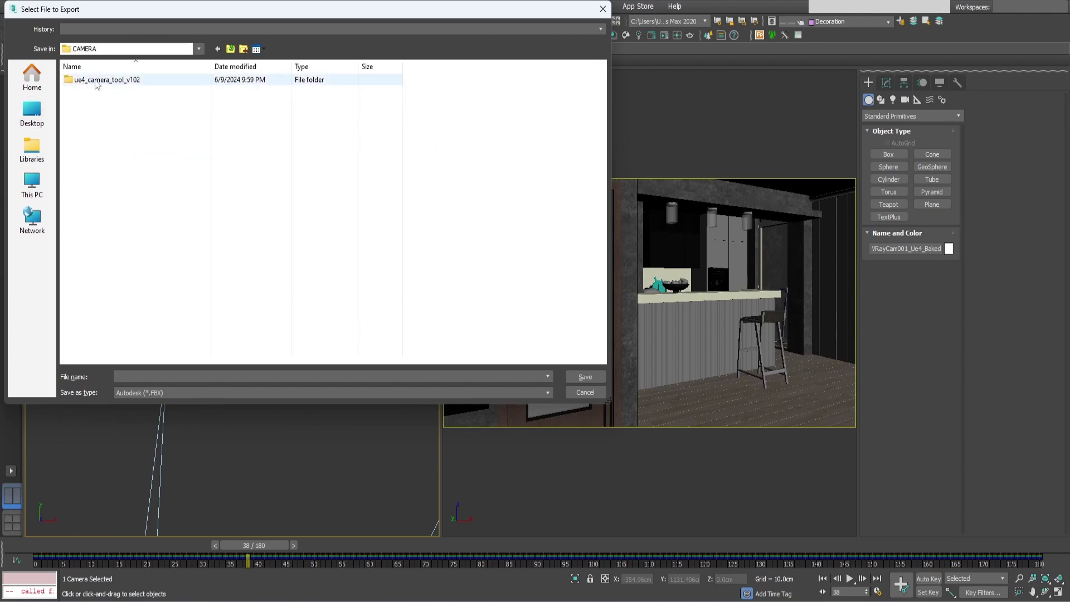
pyautogui.click(147, 377)
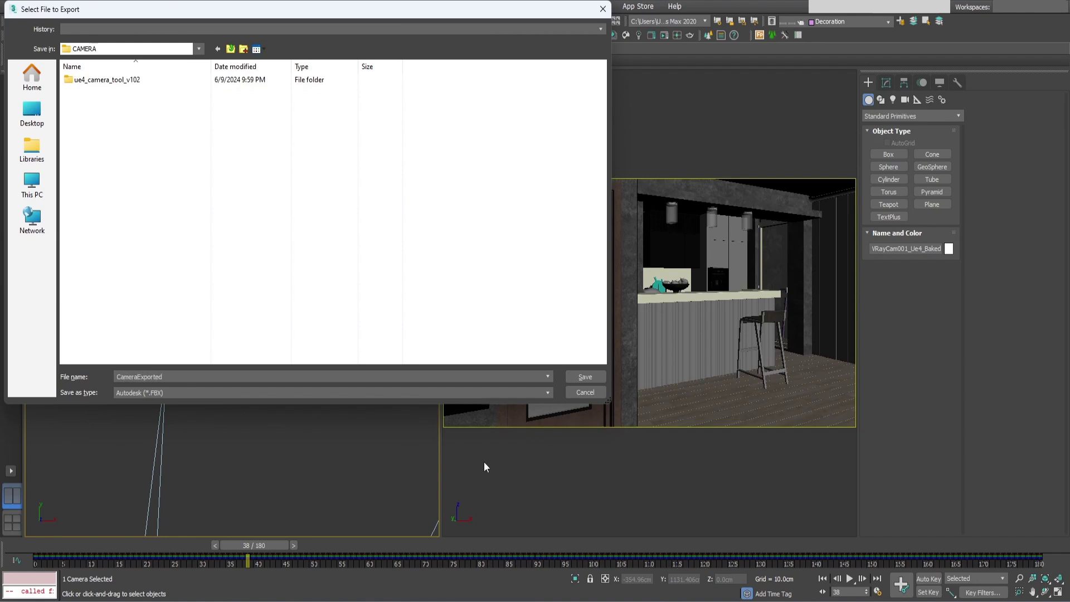
pyautogui.click(587, 377)
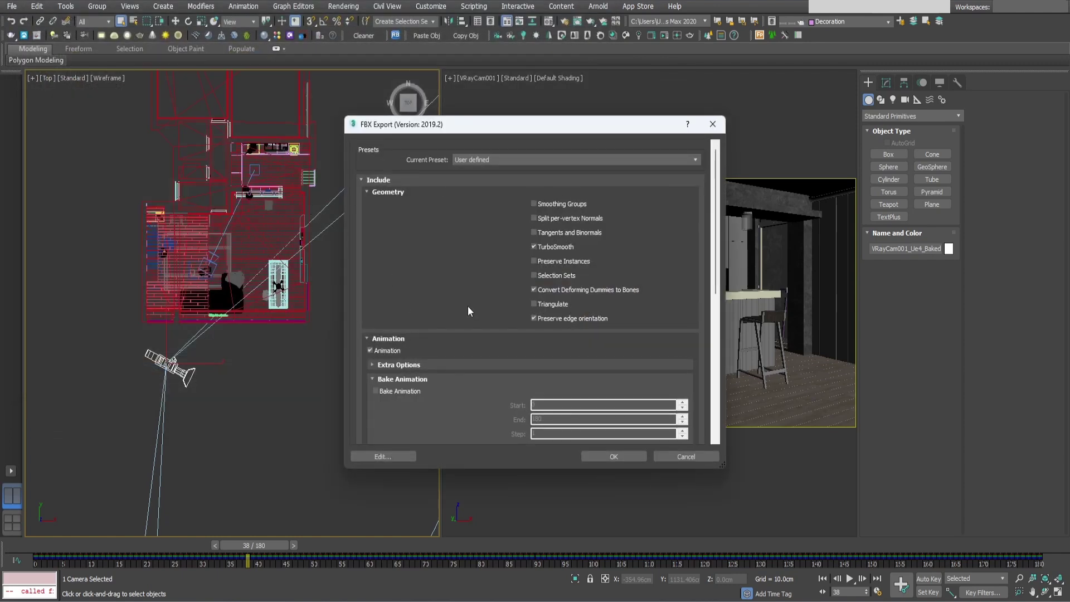
# Include Animation and Cameras in the FBX Export options and run the export.
pyautogui.click(370, 351)
pyautogui.scroll(-5, 473, 360)
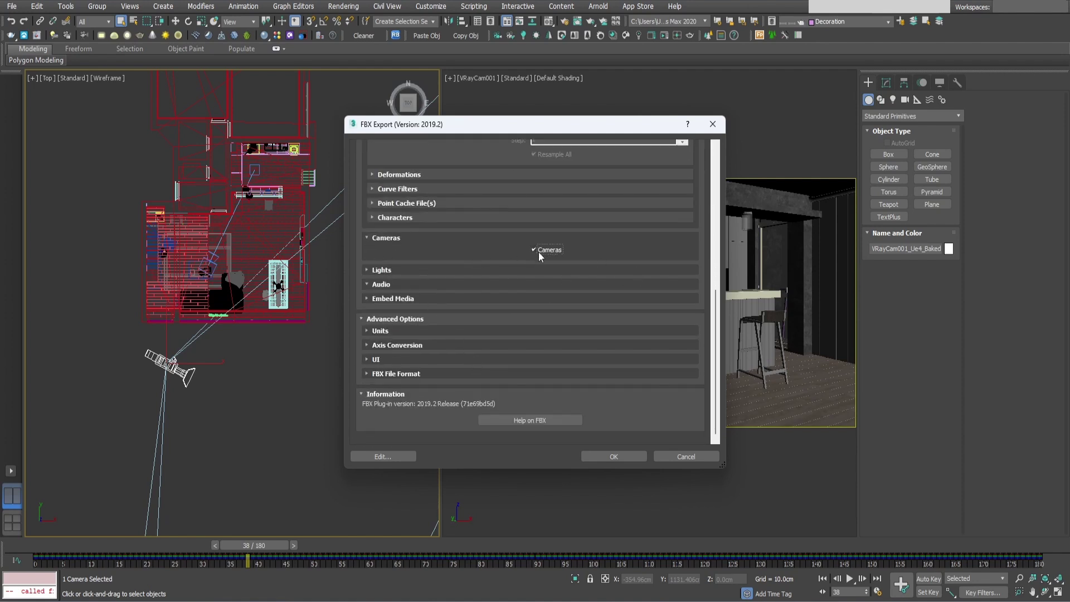
pyautogui.scroll(3, 468, 189)
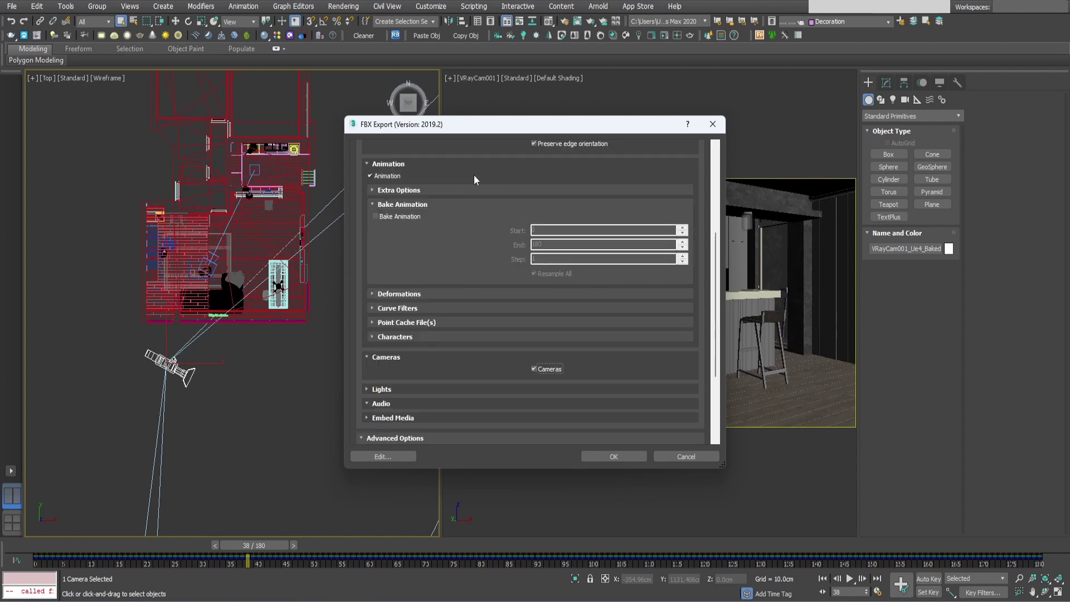
pyautogui.click(607, 456)
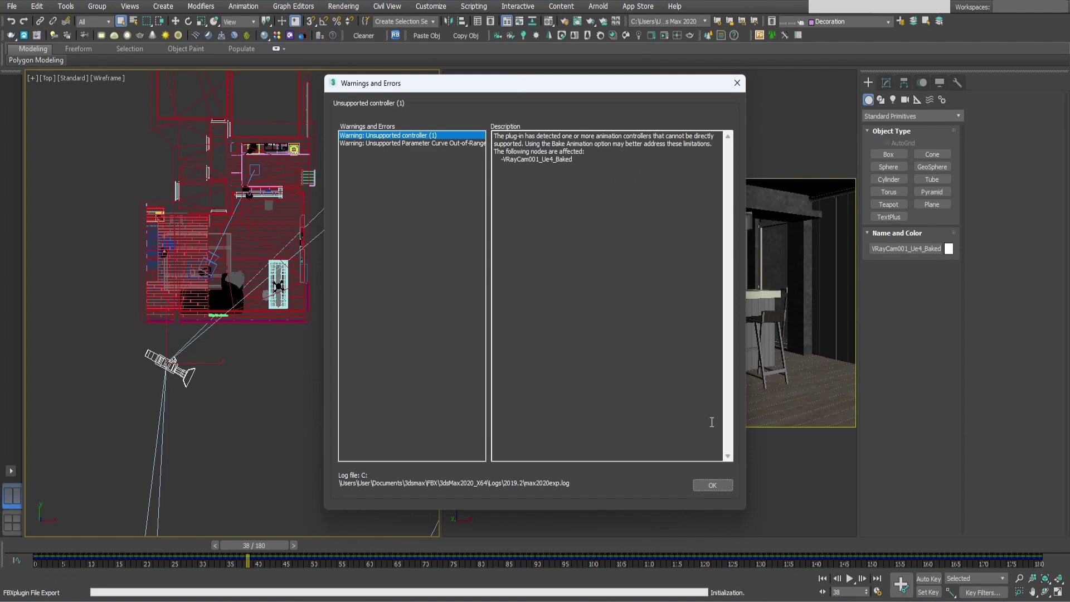
# Dismiss the unsupported-controller warning on VRayCam001_Ue4_Baked.
pyautogui.click(712, 484)
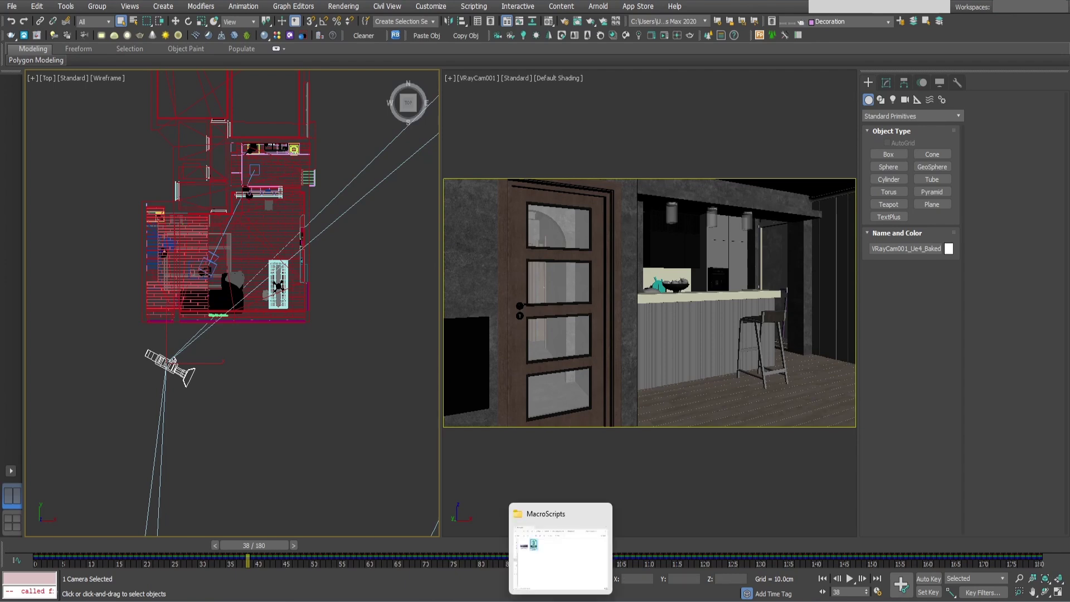
# Confirm CameraExported.FBX is in the CAMERA folder, minimize Explorer, and switch to Unreal Editor.
pyautogui.click(559, 601)
pyautogui.click(638, 117)
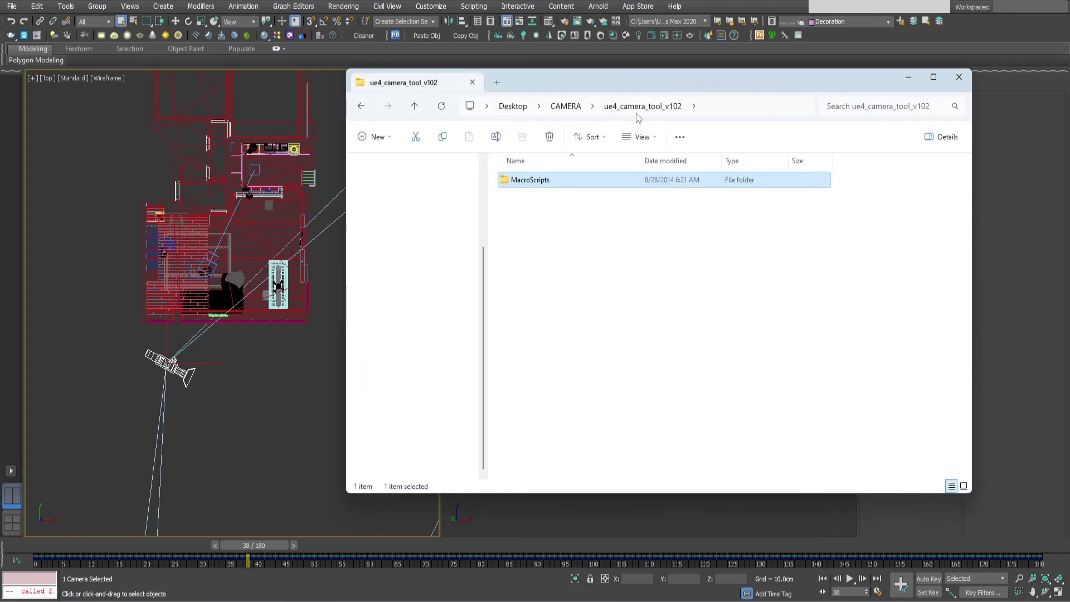
pyautogui.click(569, 111)
pyautogui.click(557, 199)
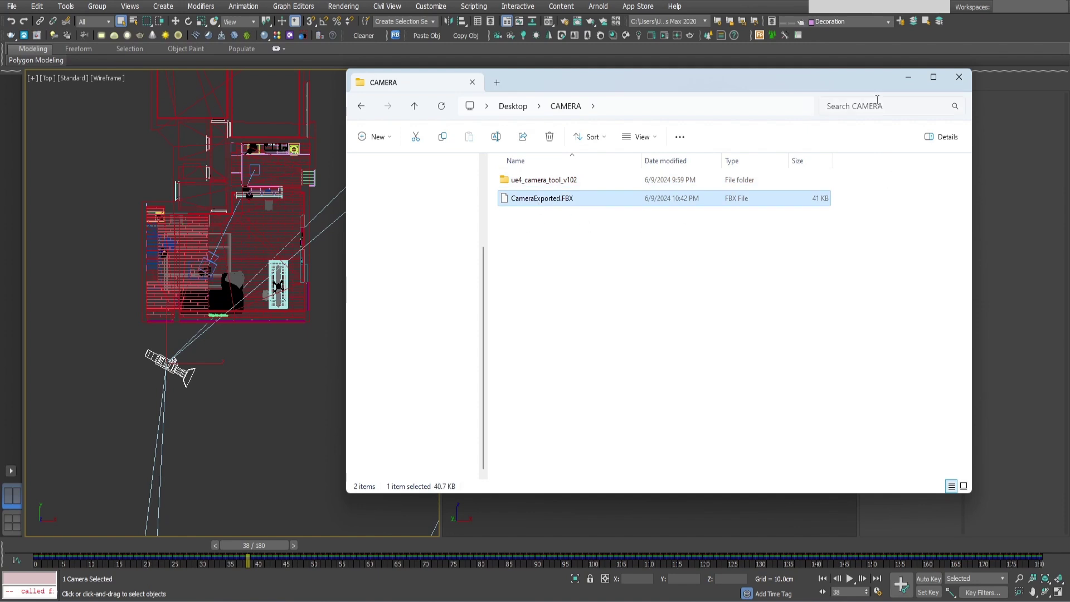
pyautogui.click(906, 80)
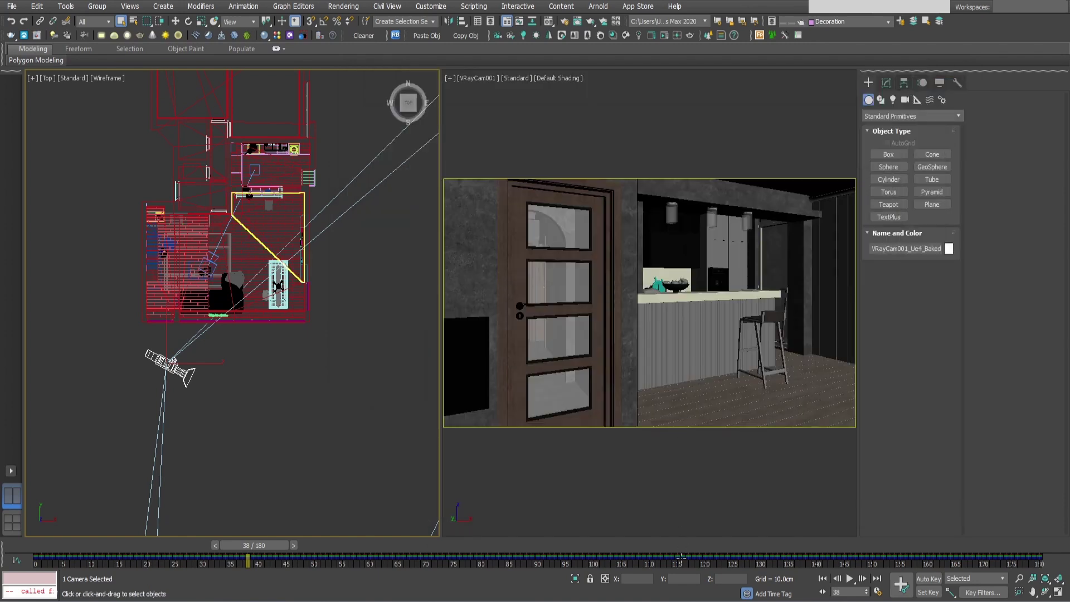
pyautogui.moveTo(659, 600)
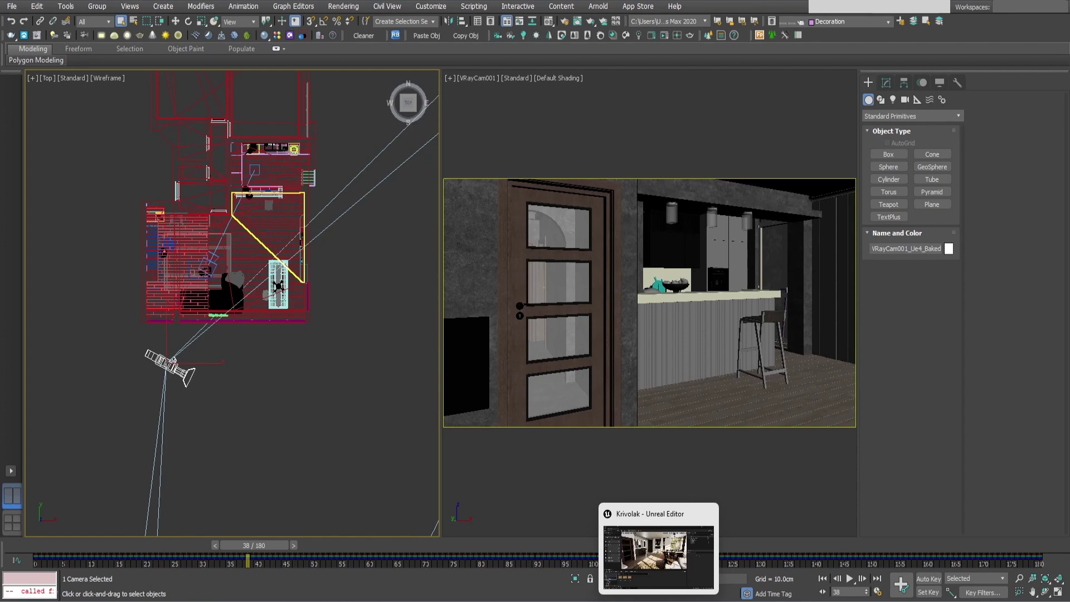
pyautogui.click(659, 601)
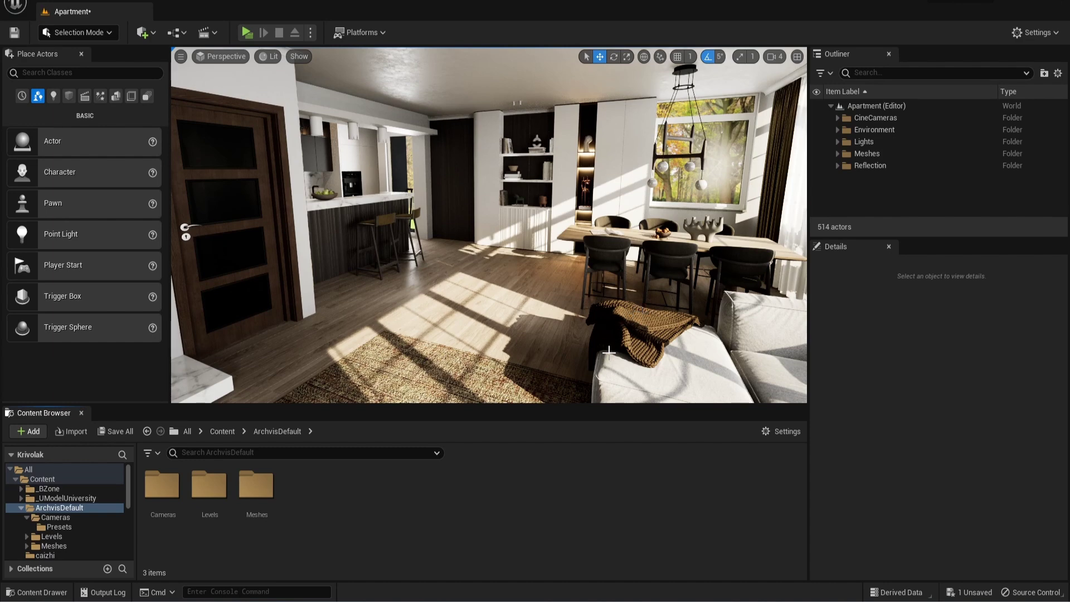
# Add a new folder named ImportedCameras to the ArchvisDefault content folder and open it.
pyautogui.rightClick(319, 493)
pyautogui.click(382, 113)
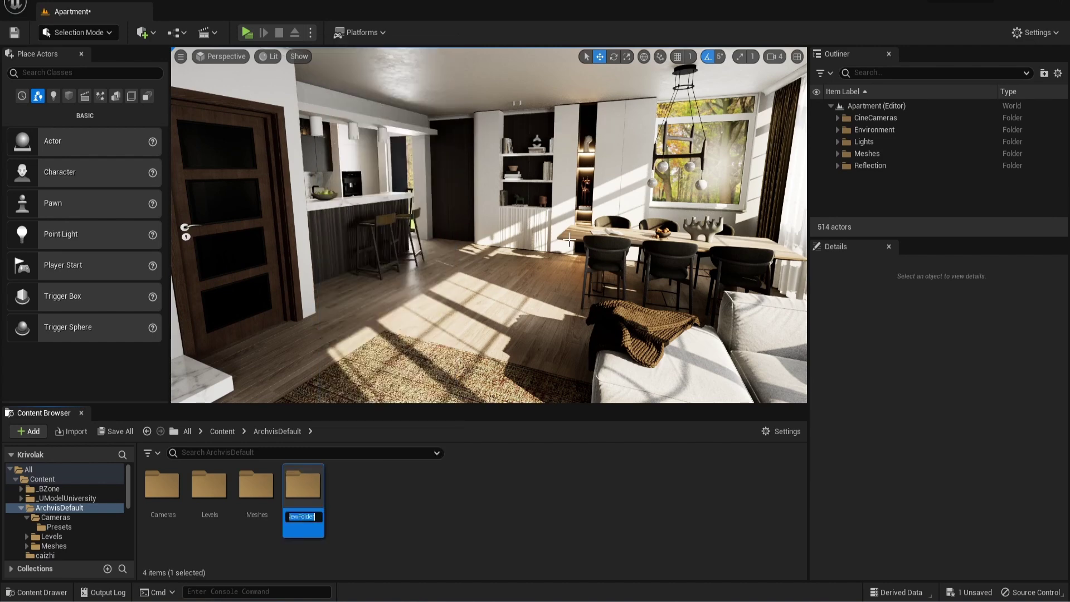
pyautogui.write('Im')
pyautogui.write('portedCam')
pyautogui.write('eras')
pyautogui.press('Return')
pyautogui.press('Return')
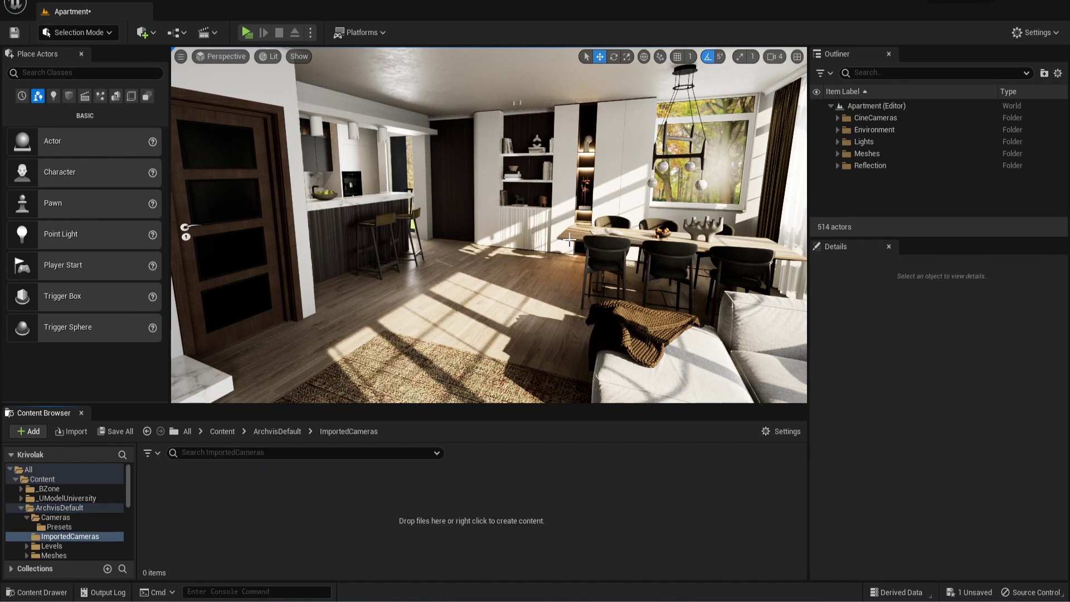
# Create a Level Sequence named ImportedCamera_01 in ImportedCameras and reposition its Sequencer window.
pyautogui.rightClick(366, 508)
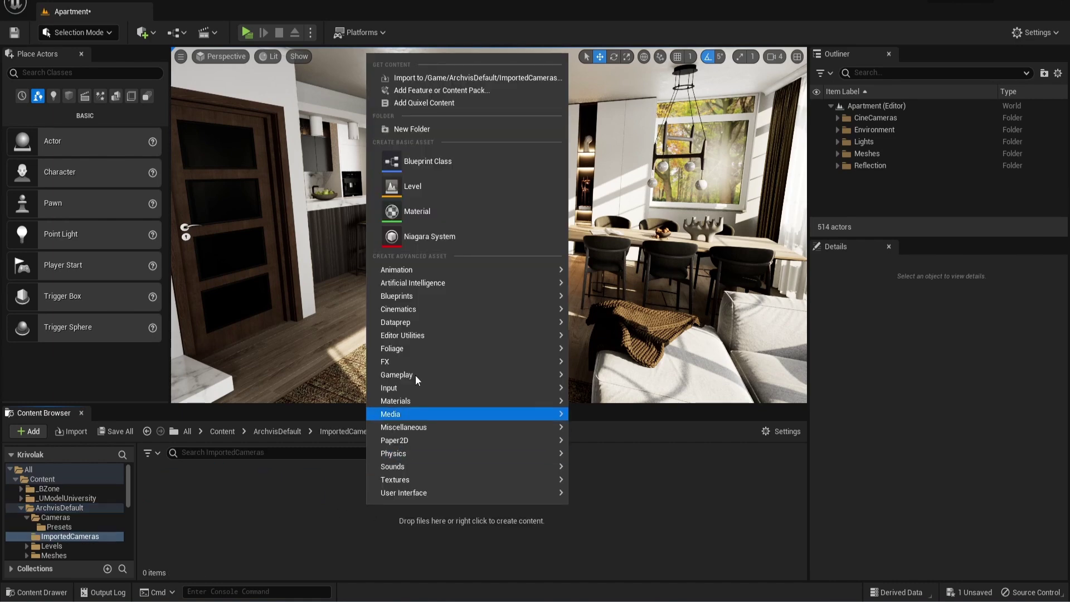
pyautogui.moveTo(453, 313)
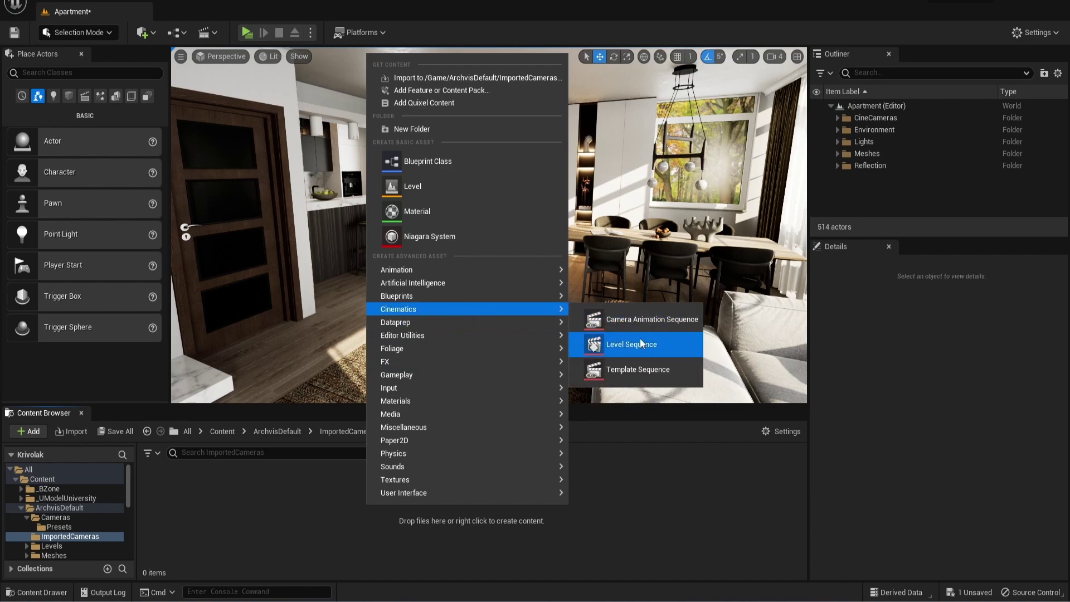
pyautogui.click(656, 349)
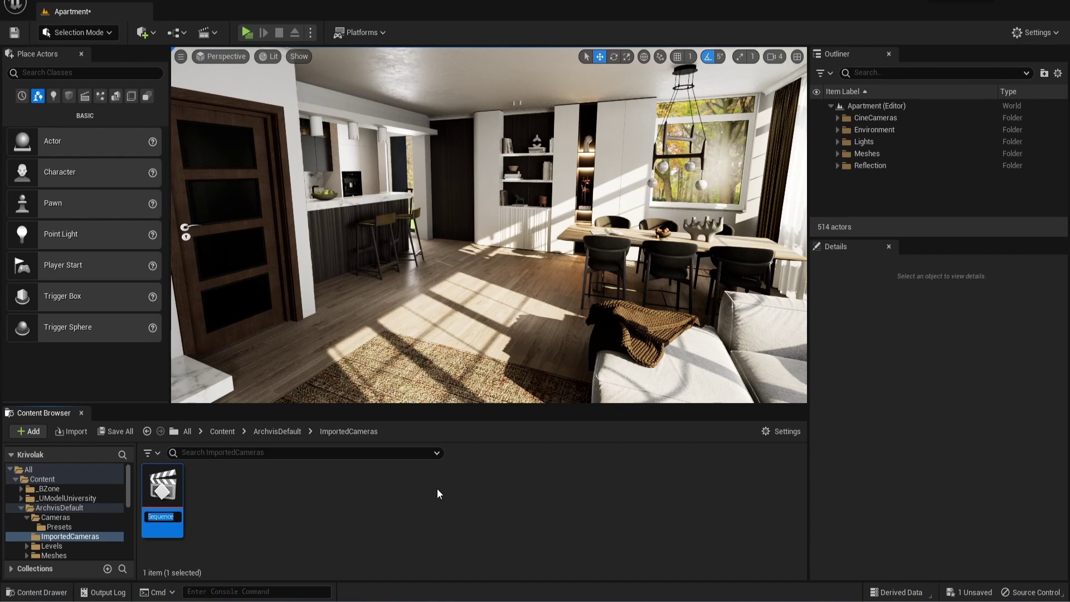
pyautogui.write('ImportedCamera_01')
pyautogui.press('Return')
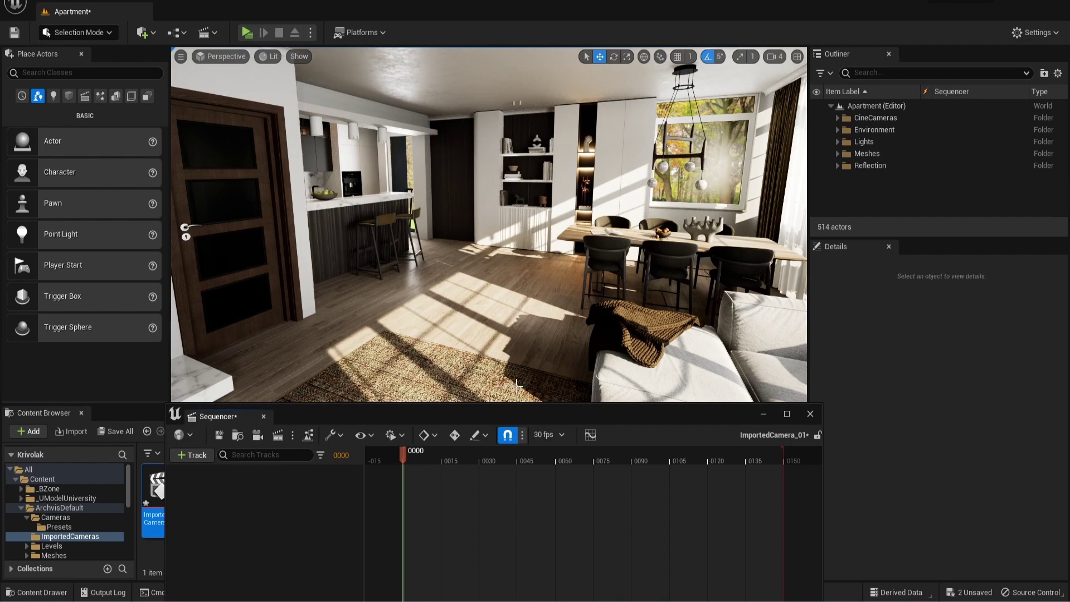
pyautogui.moveTo(398, 413); pyautogui.dragTo(521, 295)
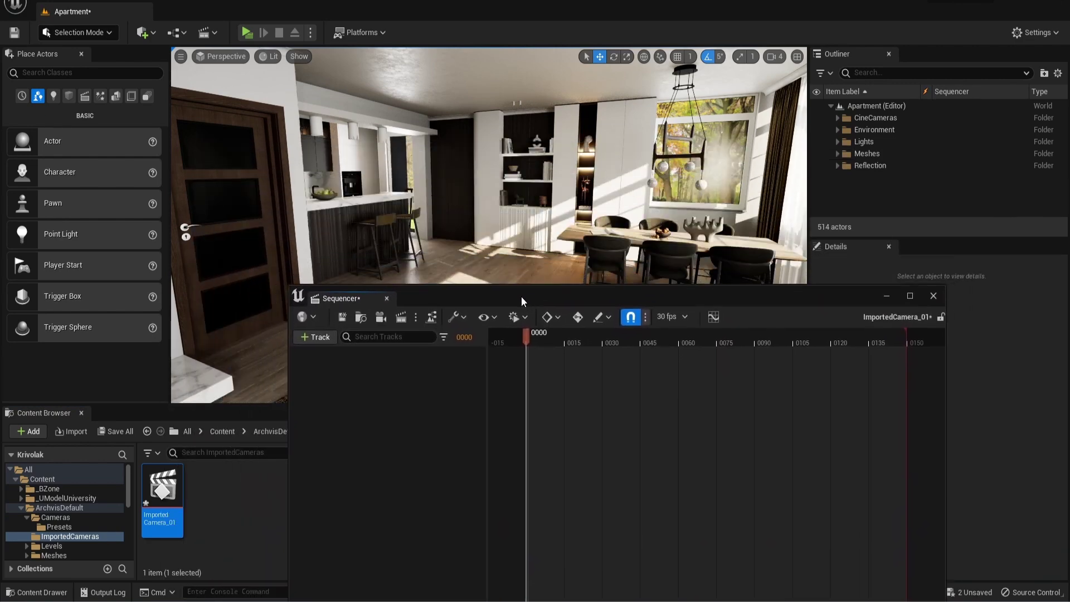
pyautogui.click(455, 318)
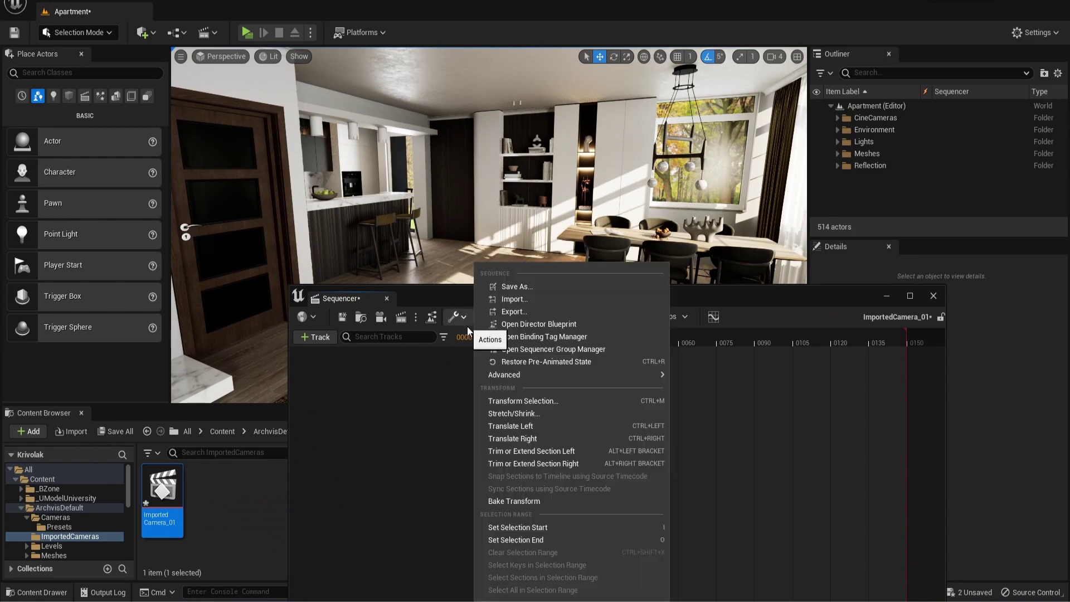
# Import CameraExported.FBX from Desktop\CAMERA into ImportedCamera_01 with the default FBX settings.
pyautogui.click(508, 302)
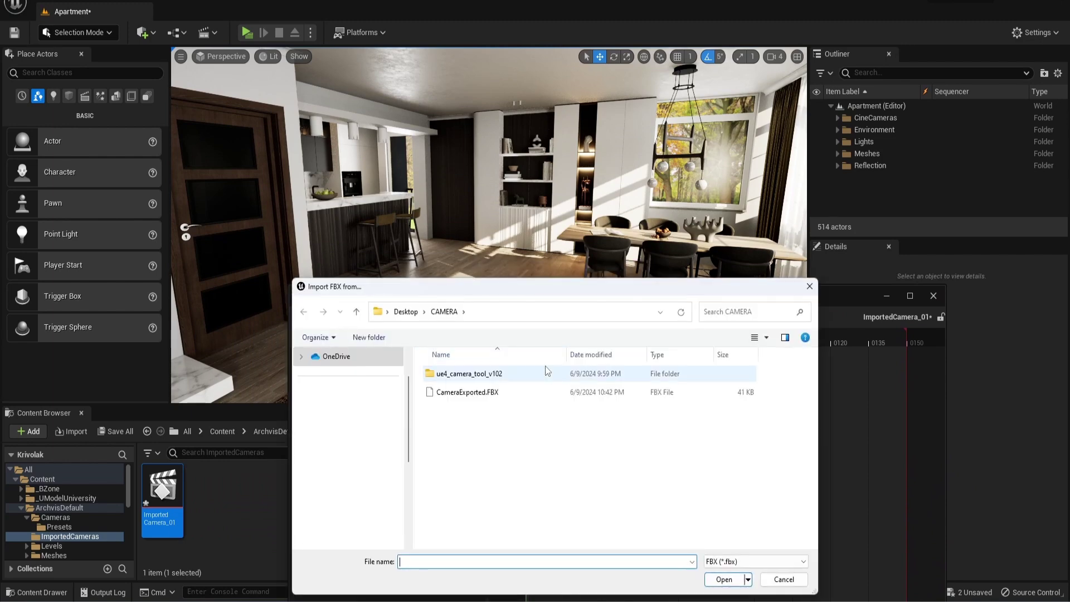
pyautogui.click(460, 393)
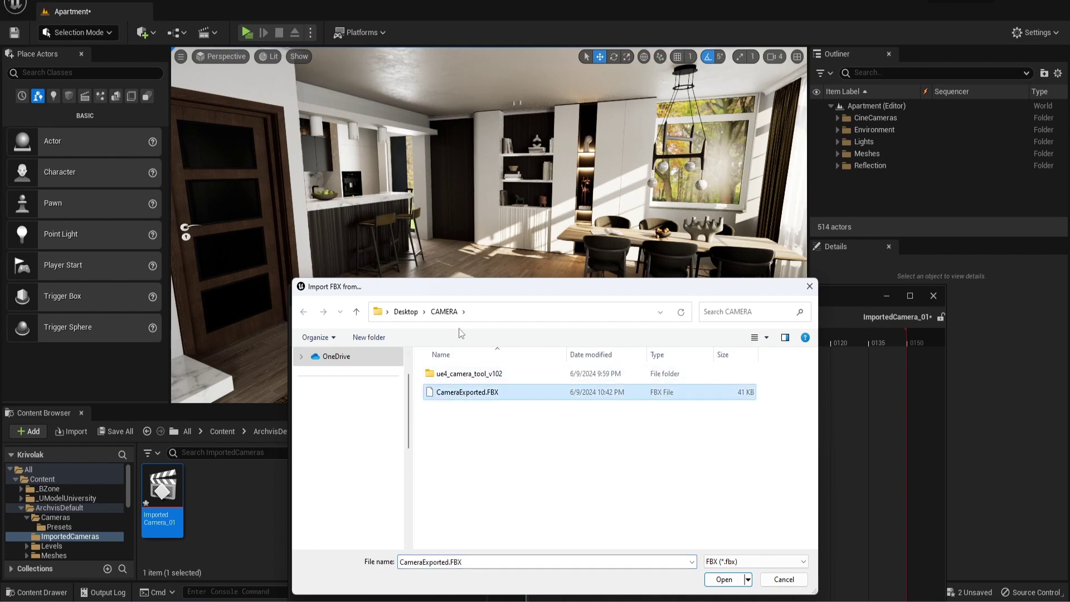
pyautogui.doubleClick(464, 392)
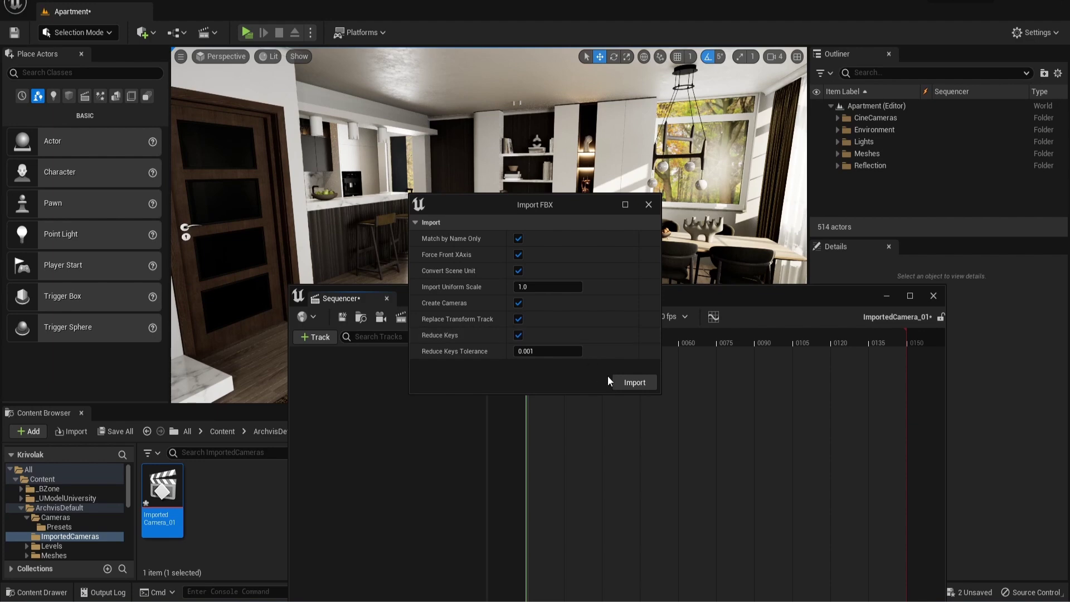
pyautogui.click(634, 382)
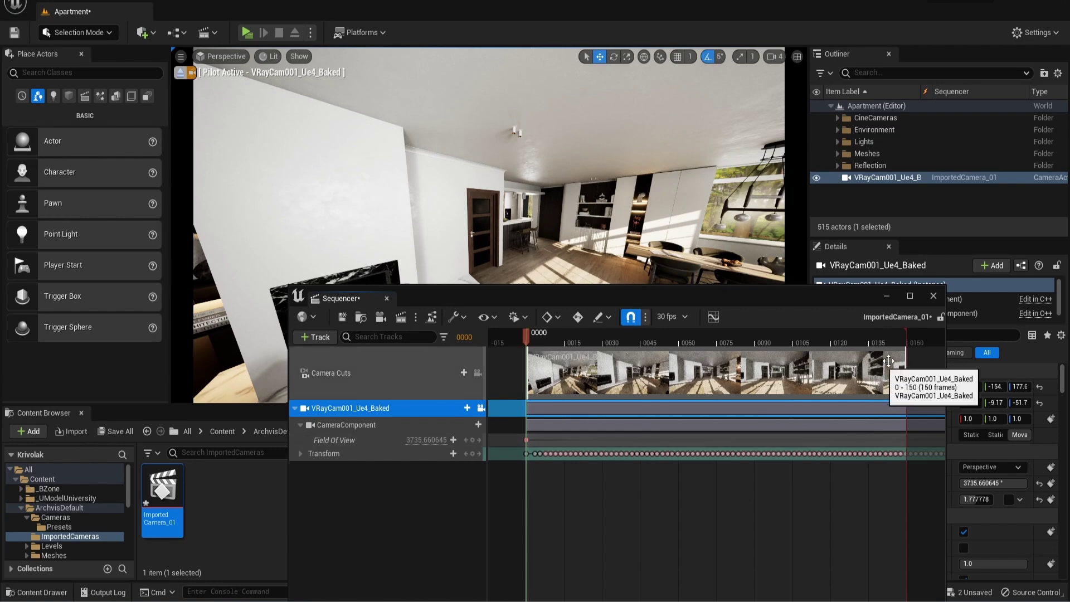
# Move the playhead to frame 180 and extend the playback range end to frame 180.
pyautogui.click(463, 334)
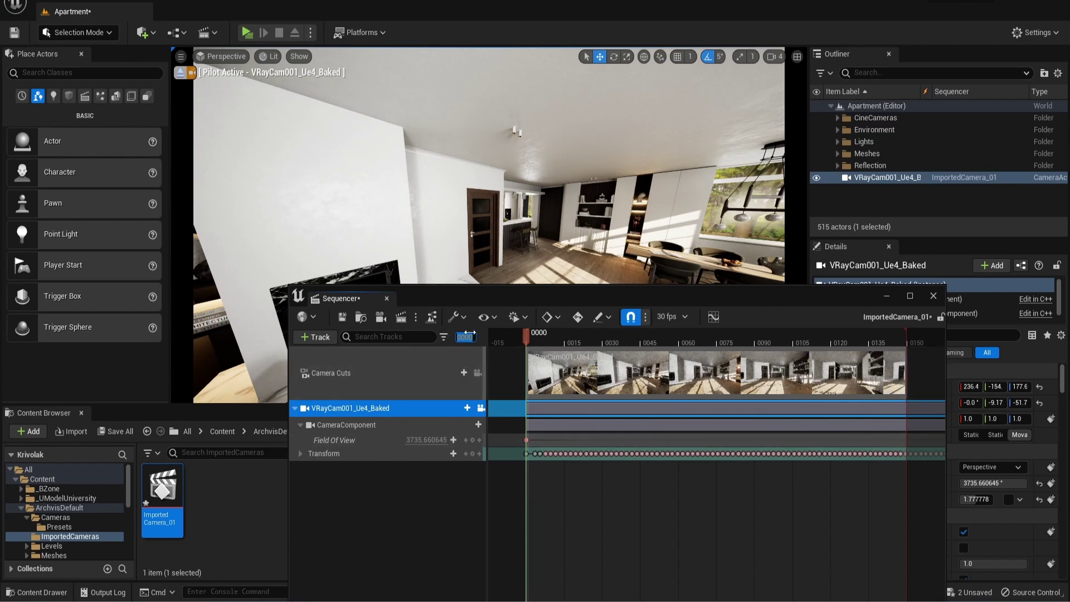
pyautogui.write('180')
pyautogui.press('Return')
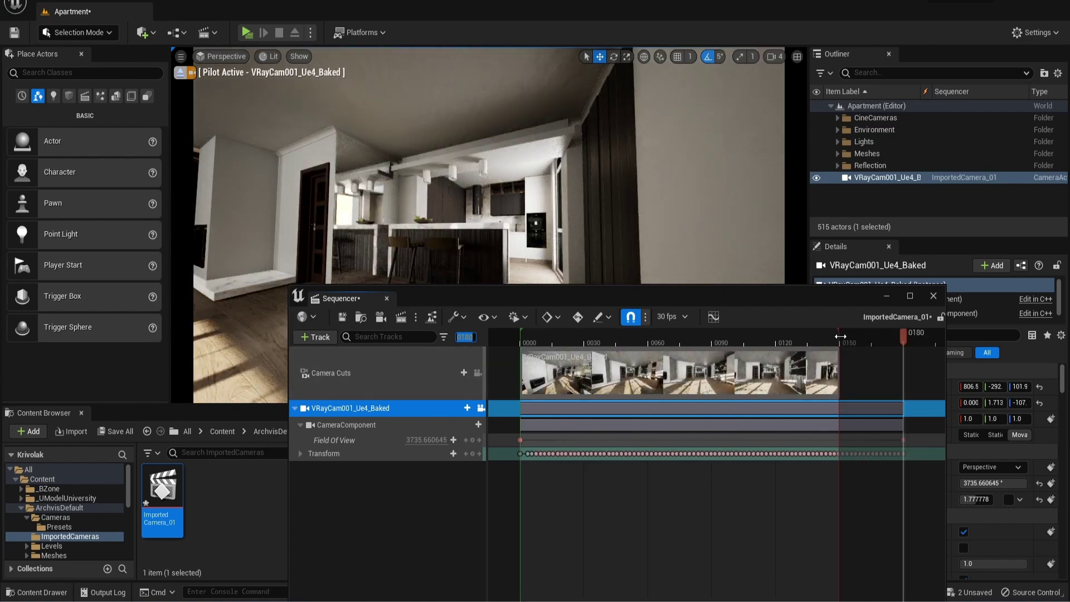
pyautogui.moveTo(839, 336); pyautogui.dragTo(903, 333)
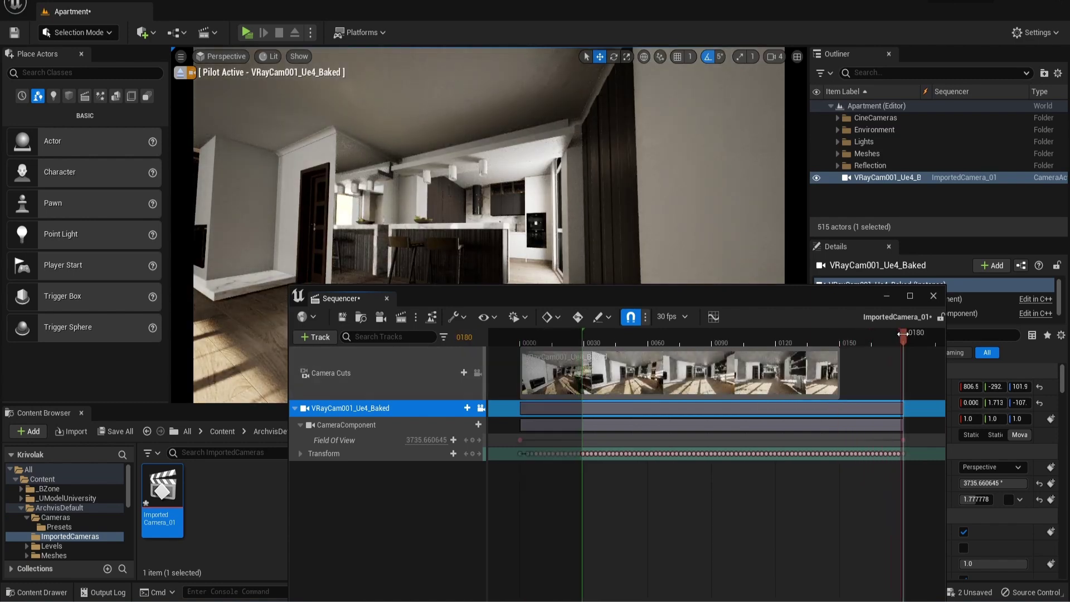
pyautogui.hotkey('ctrl', 'z')
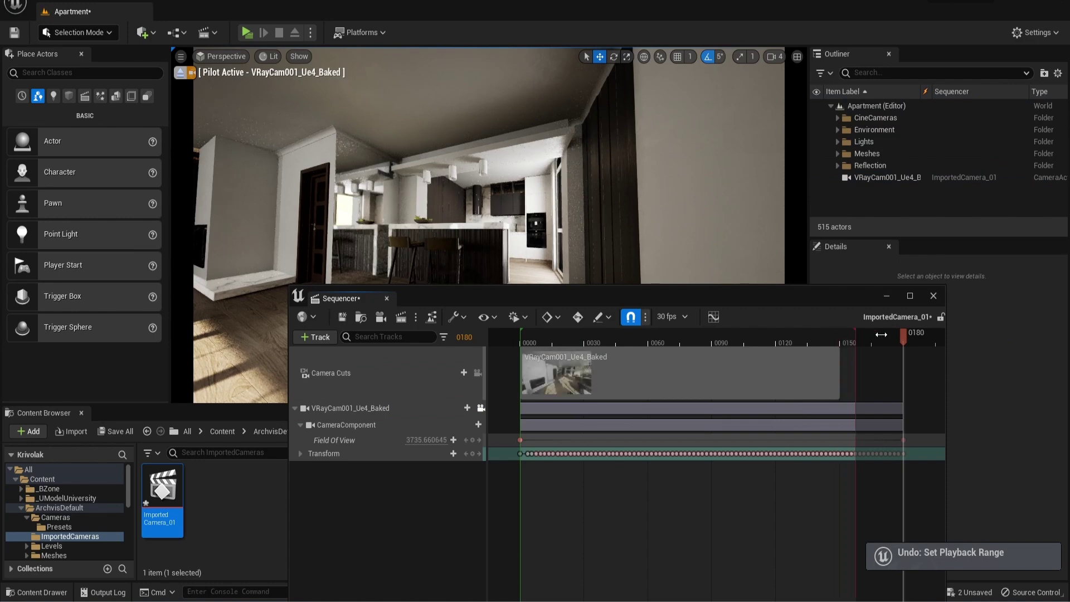
pyautogui.moveTo(880, 334); pyautogui.dragTo(902, 334)
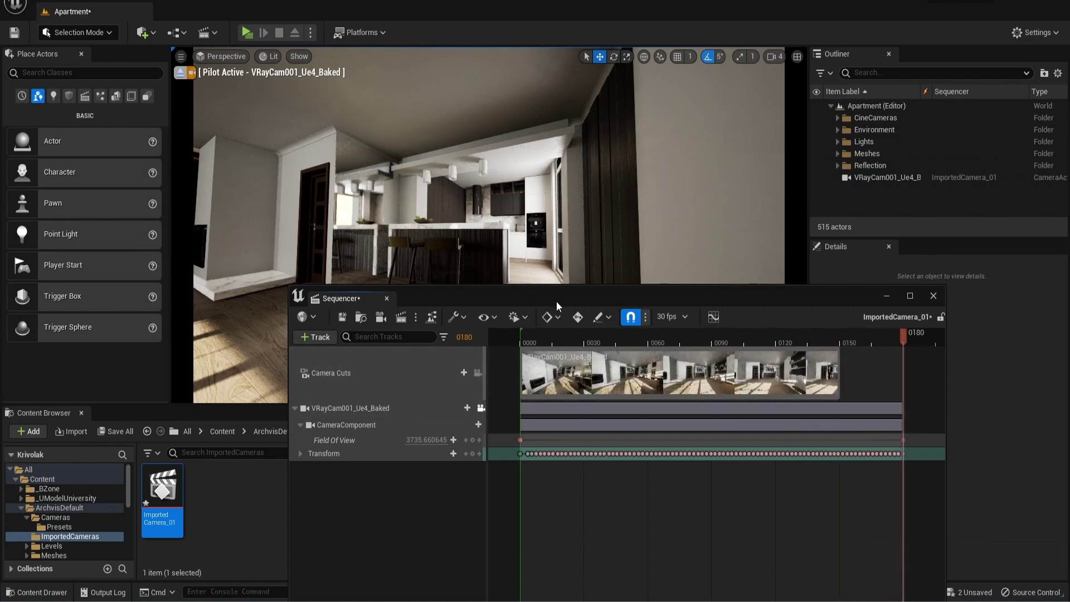
# Stretch the Camera Cuts section to frame 180, then scrub and play to preview the move.
pyautogui.moveTo(556, 301); pyautogui.dragTo(529, 356)
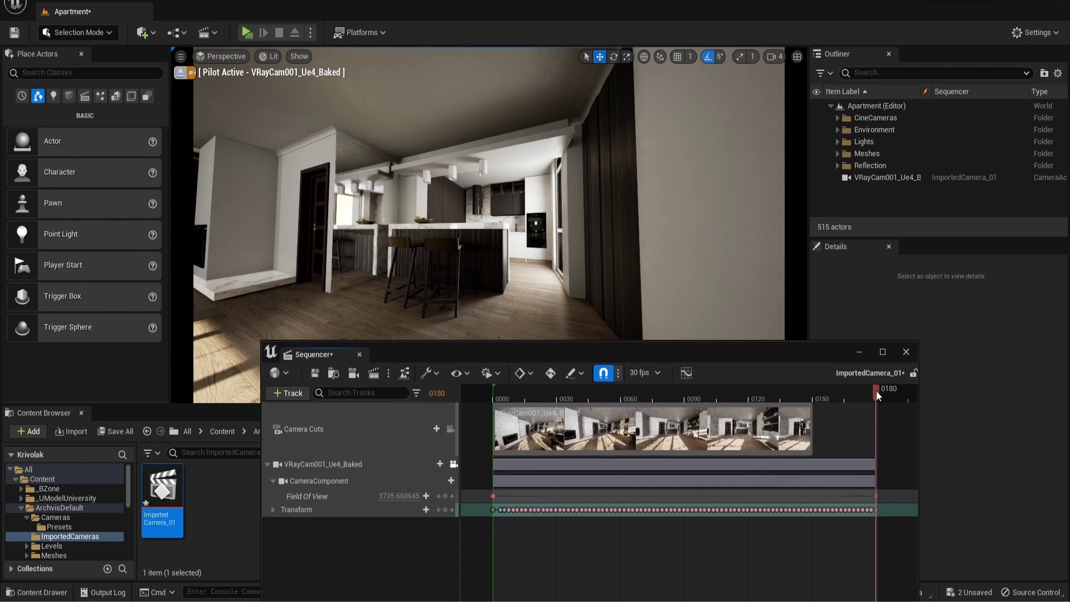
pyautogui.moveTo(812, 431); pyautogui.dragTo(875, 431)
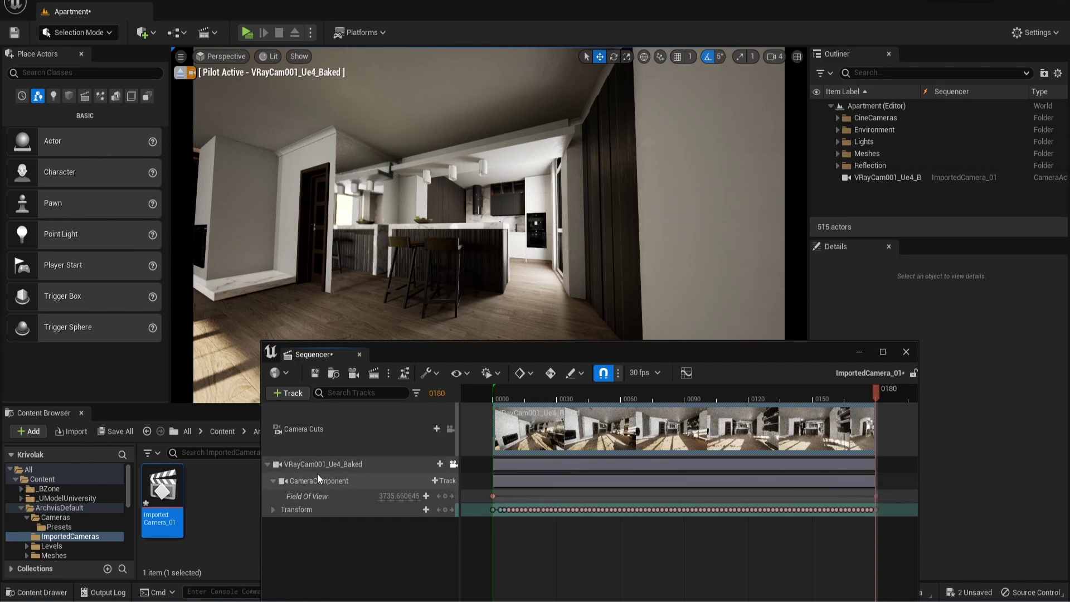
pyautogui.moveTo(877, 390); pyautogui.dragTo(858, 390)
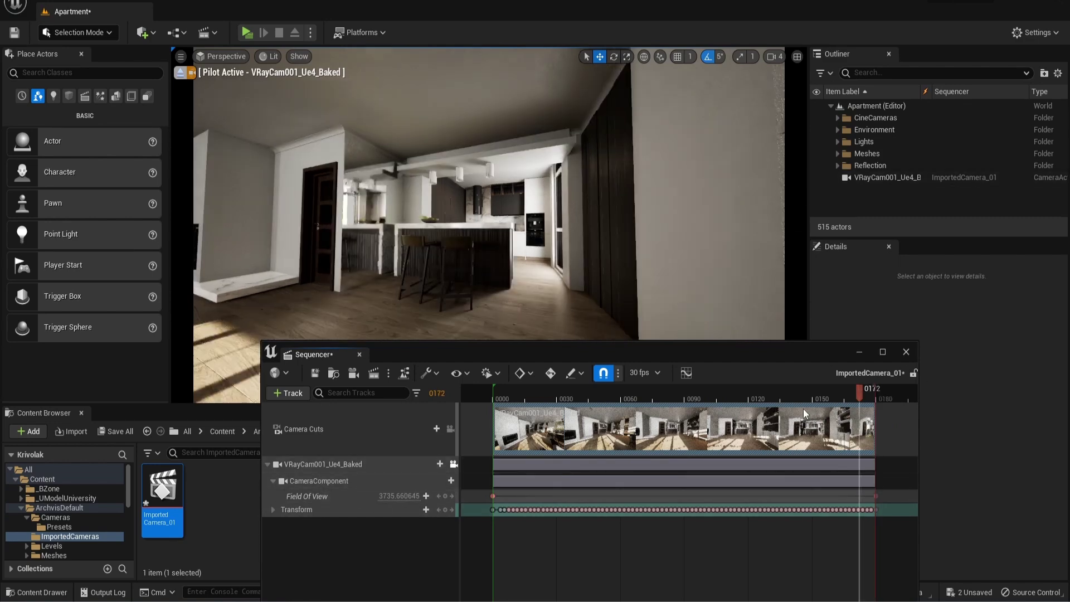
pyautogui.press('j')
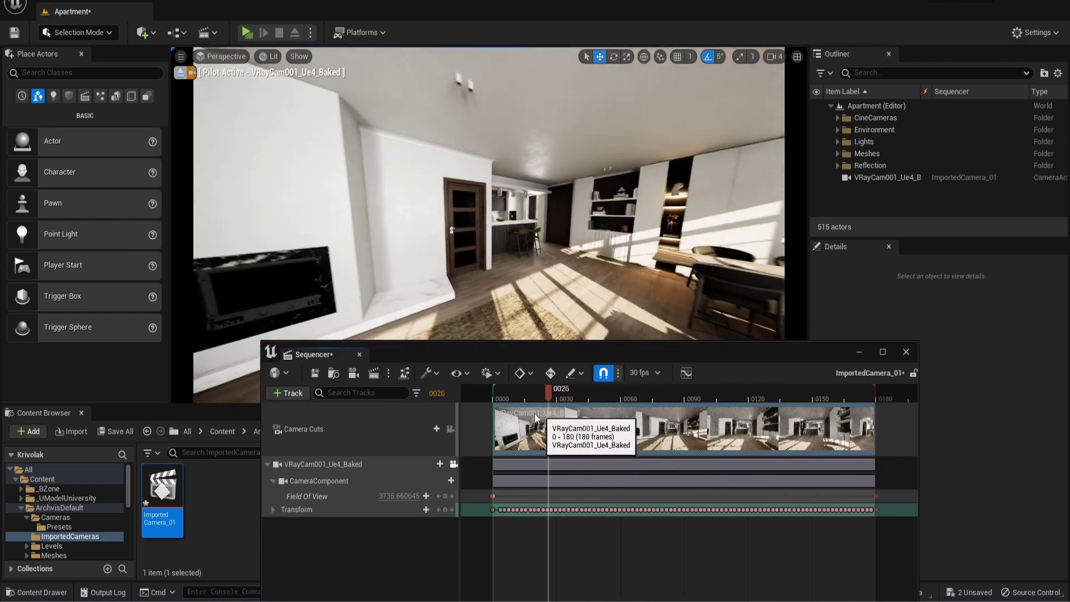
pyautogui.press('l')
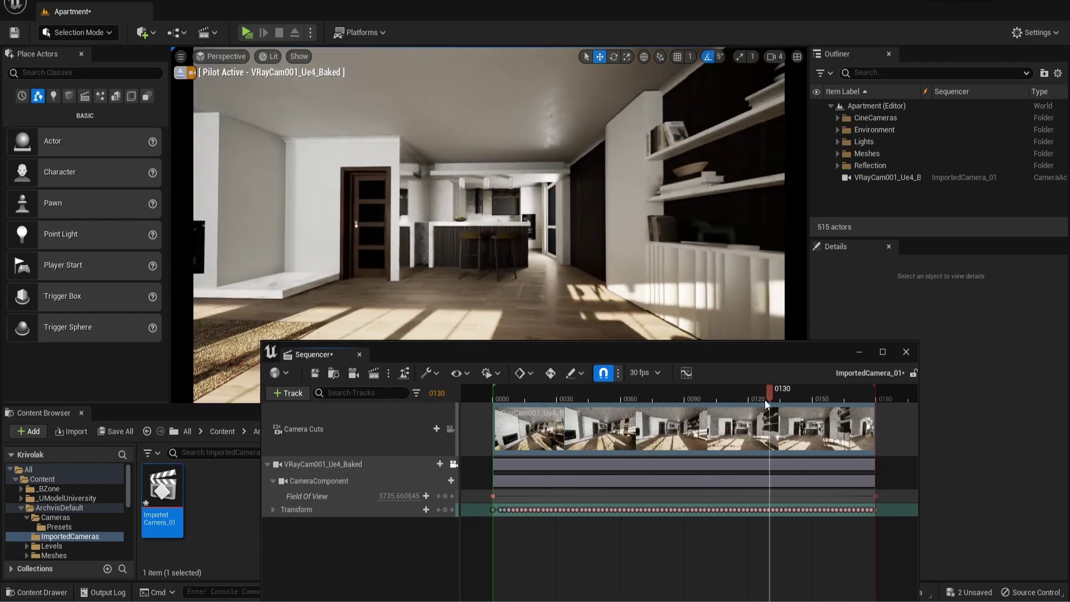
pyautogui.moveTo(767, 404); pyautogui.dragTo(850, 393)
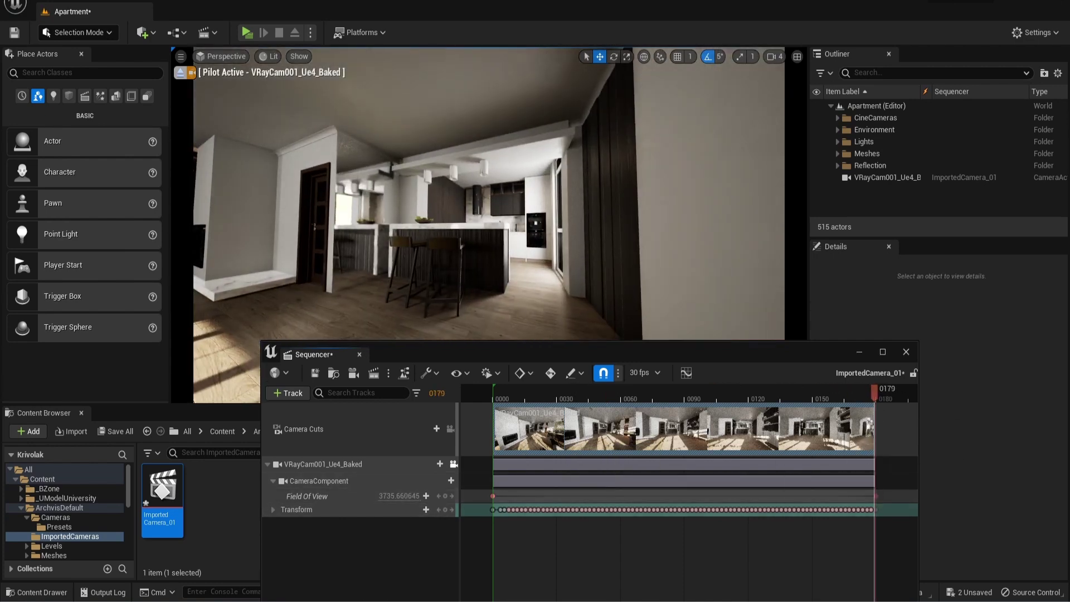
# In 3ds Max, select the VRayCam001 camera from its view and read its FOV in Modify.
pyautogui.click(723, 566)
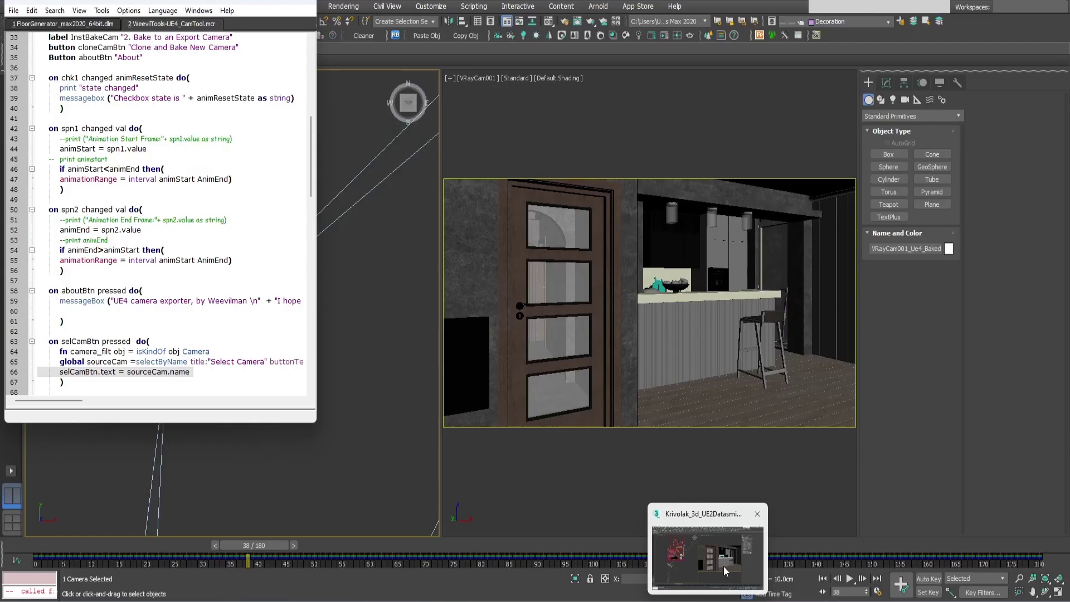
pyautogui.click(478, 79)
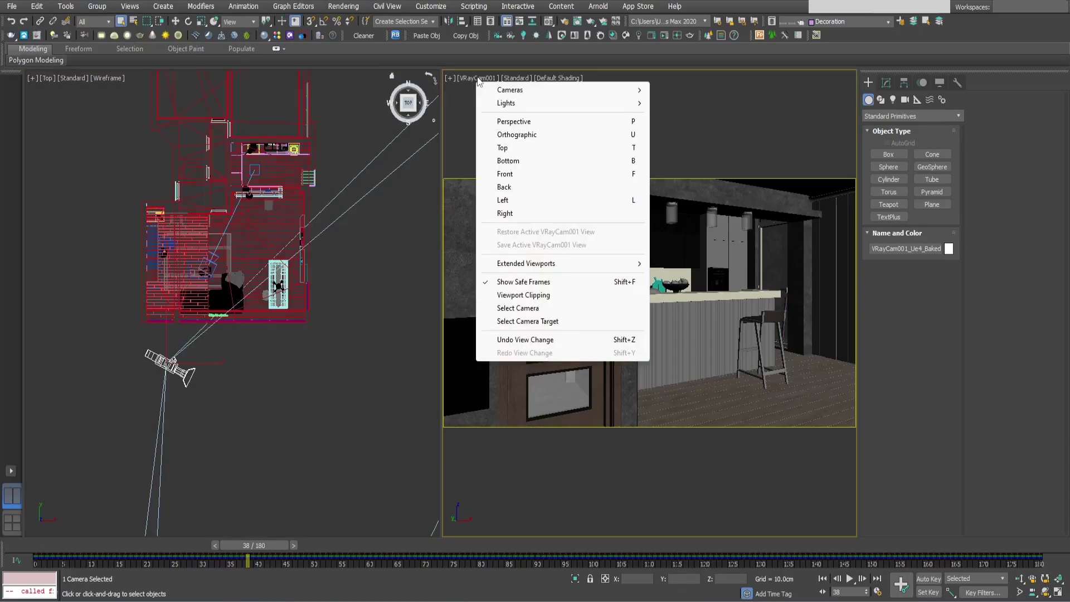
pyautogui.click(544, 308)
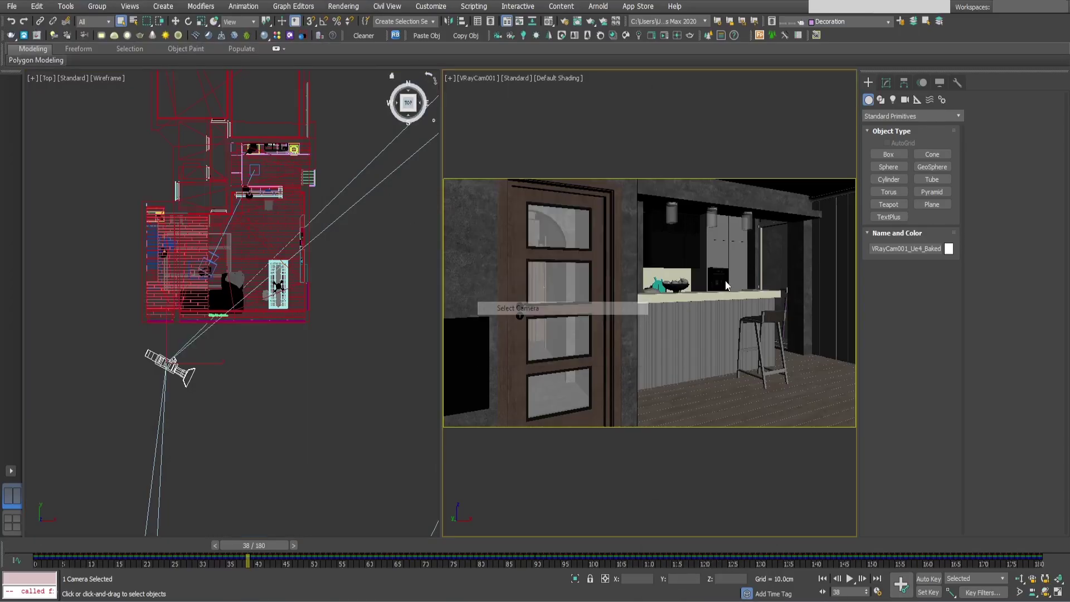
pyautogui.click(887, 83)
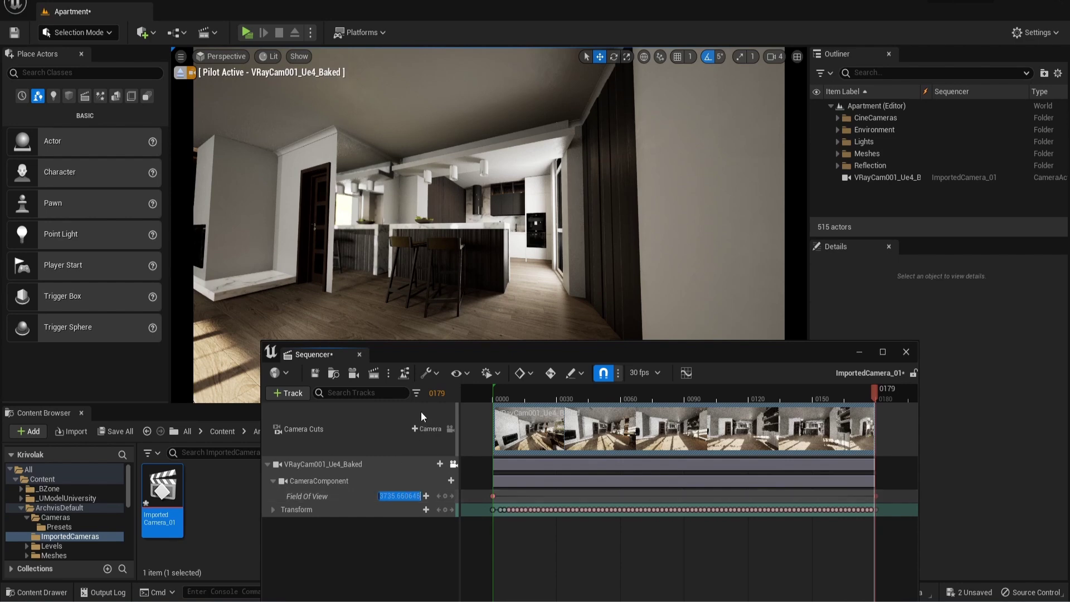
# Enter Field Of View 65.2 on the CameraComponent track, reapply it at frame 0000, and scrub to preview.
pyautogui.write('65.3')
pyautogui.press('Return')
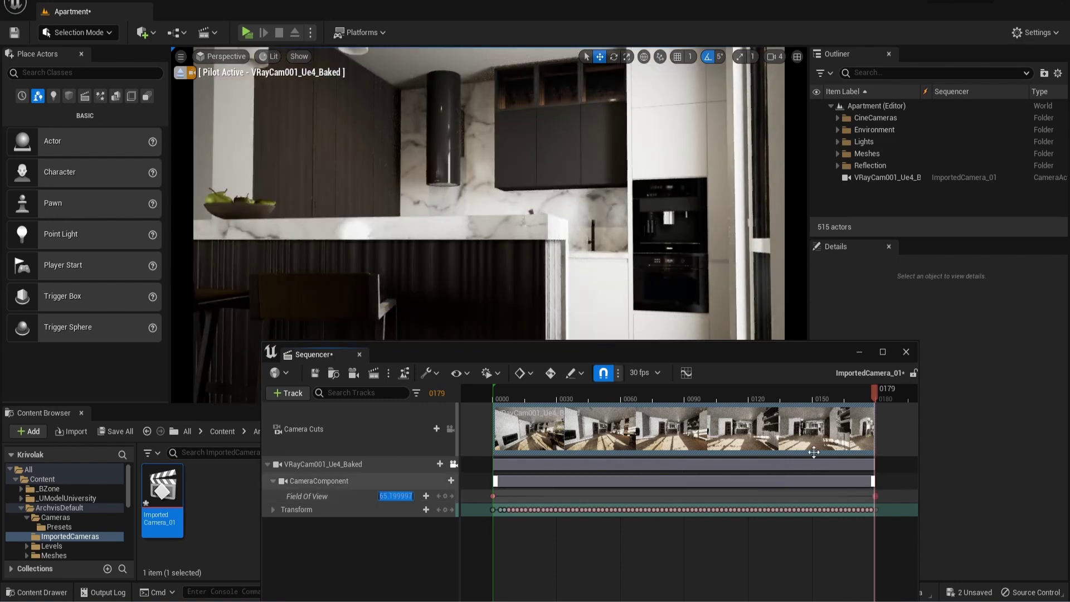
pyautogui.moveTo(864, 398); pyautogui.dragTo(493, 403)
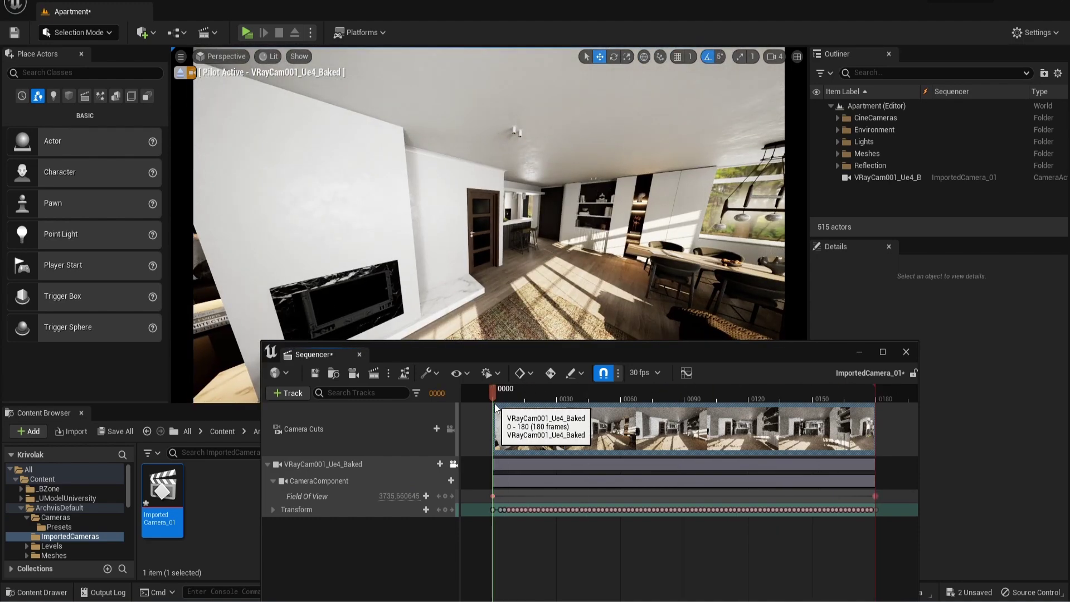
pyautogui.click(404, 496)
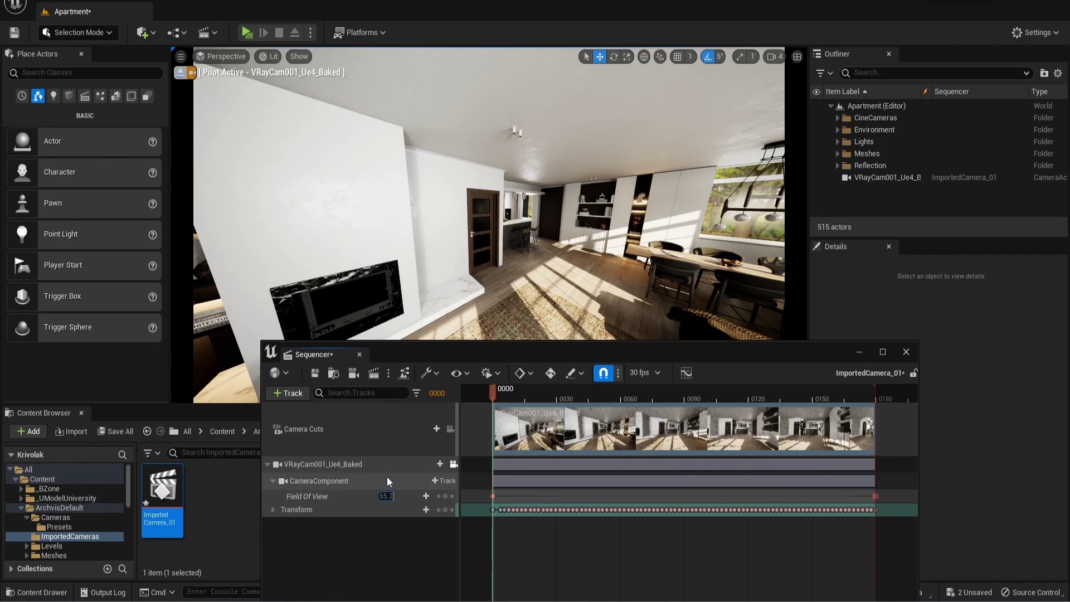
pyautogui.press('Return')
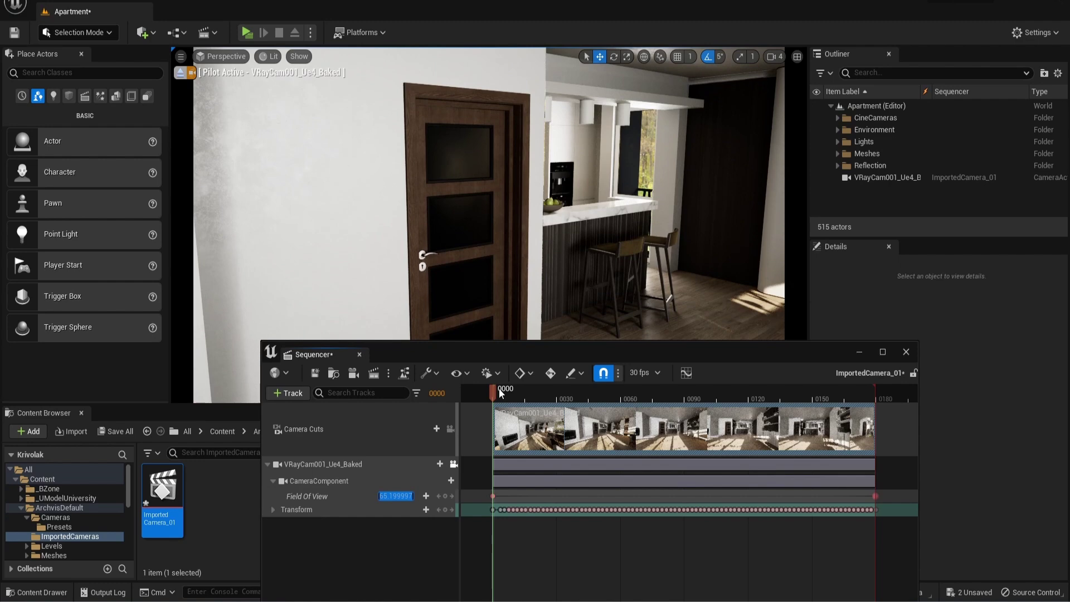
pyautogui.moveTo(500, 393); pyautogui.dragTo(527, 397)
pyautogui.press('space')
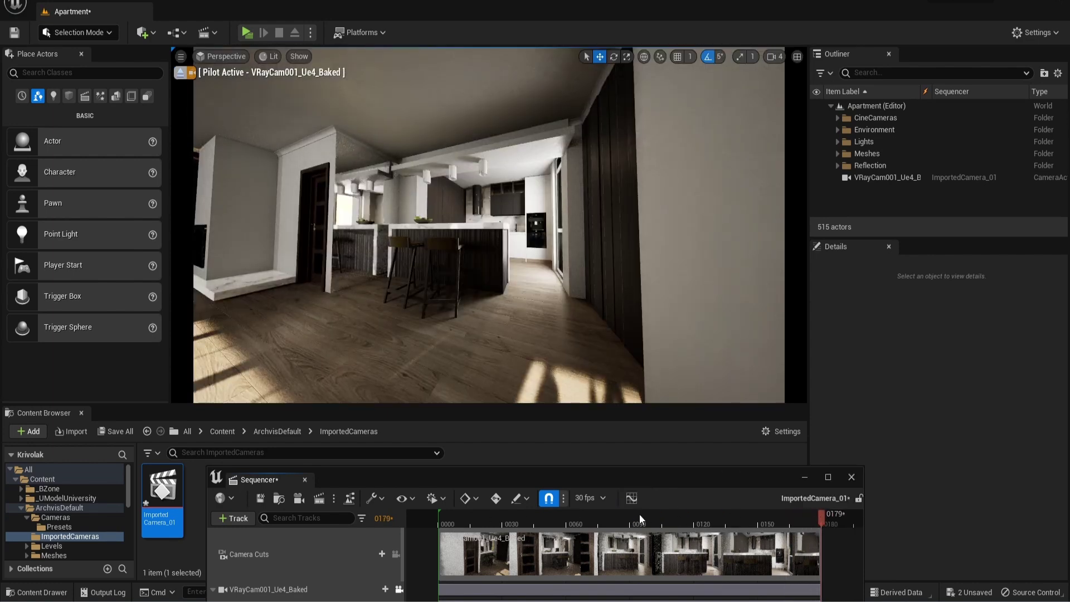
# Replay ImportedCamera_01 from the start to watch the kitchen camera move.
pyautogui.press('space')
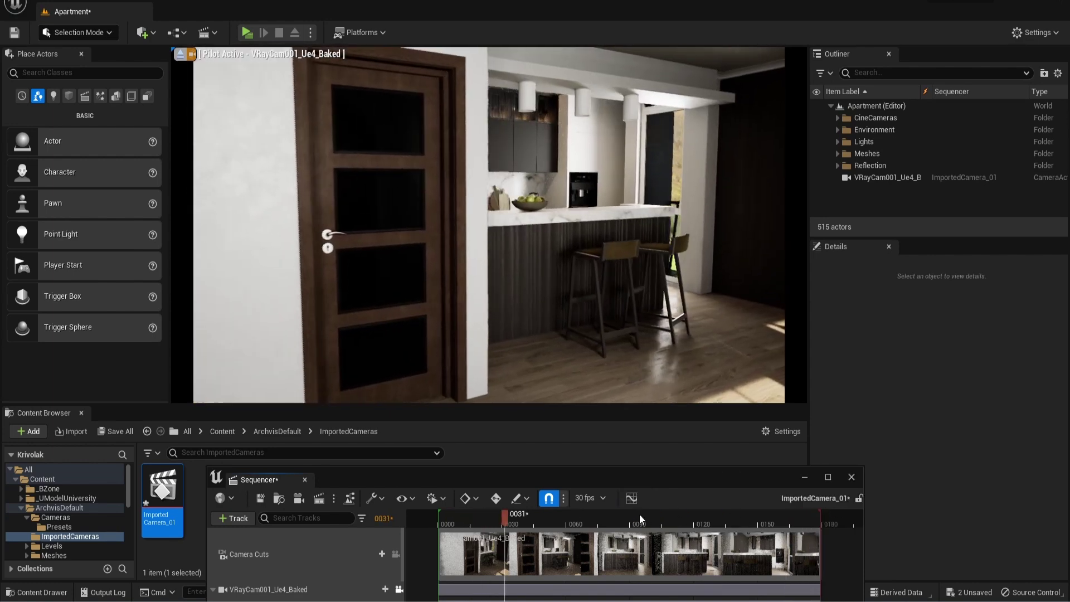